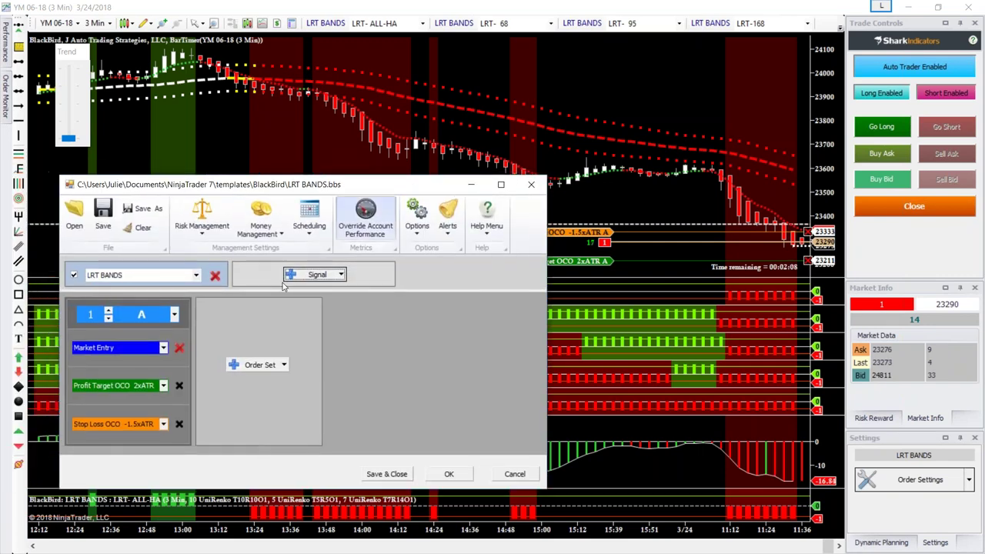
- Try setting the Market Entry order's placement trigger type to BloodHound Signal
click(108, 347)
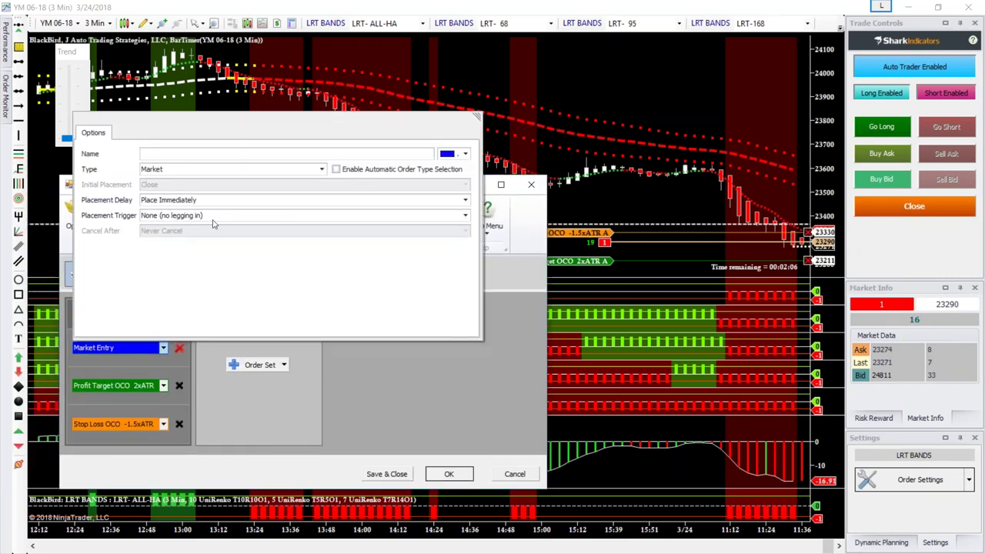
click(219, 216)
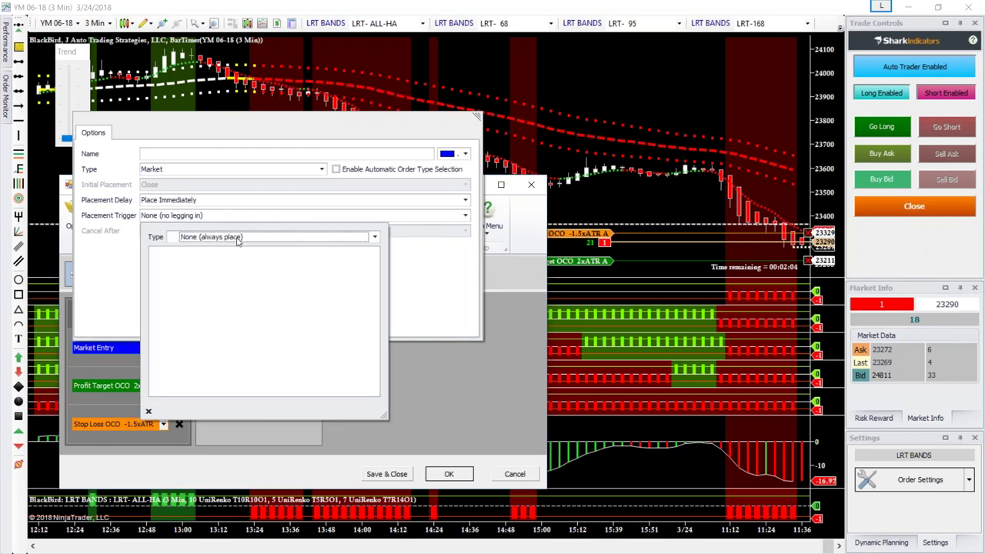
click(238, 240)
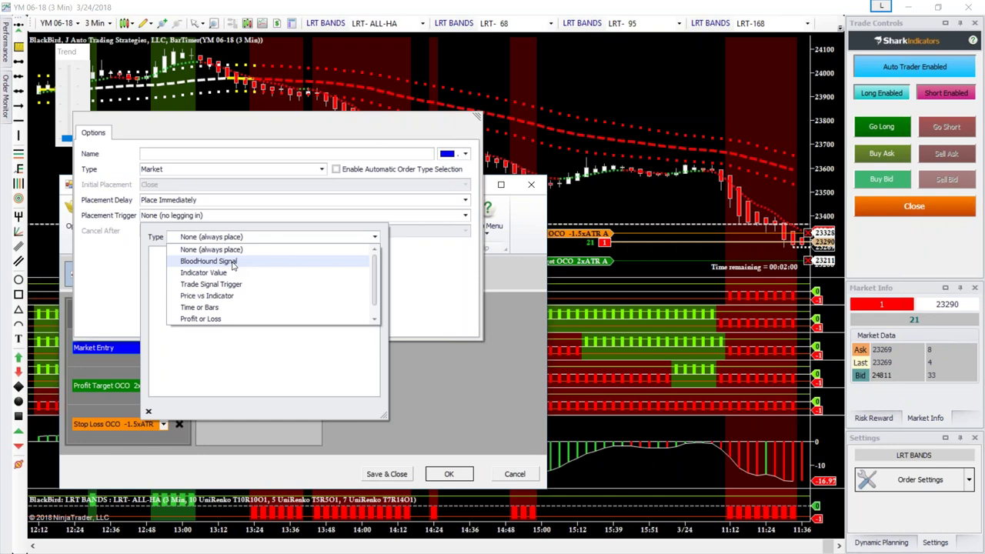
click(232, 262)
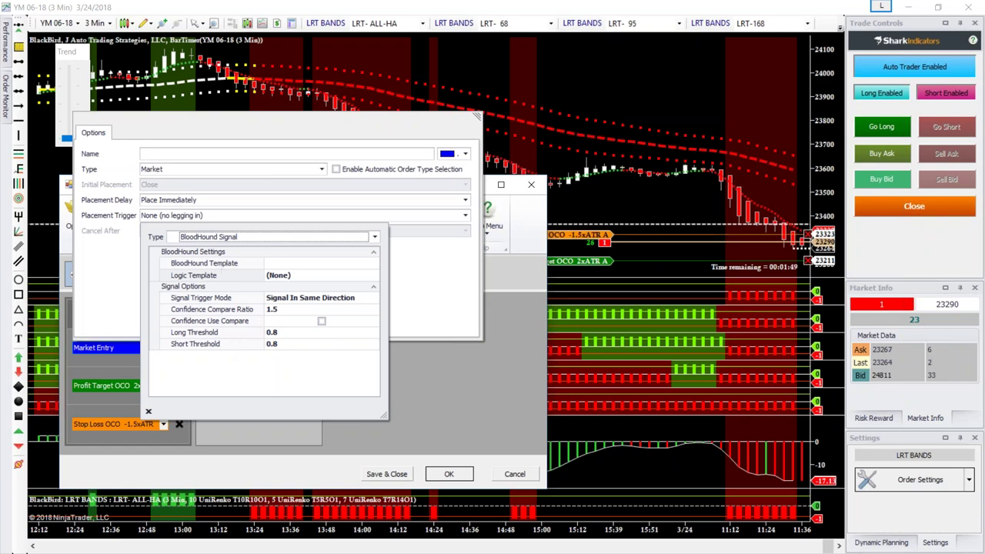
click(422, 398)
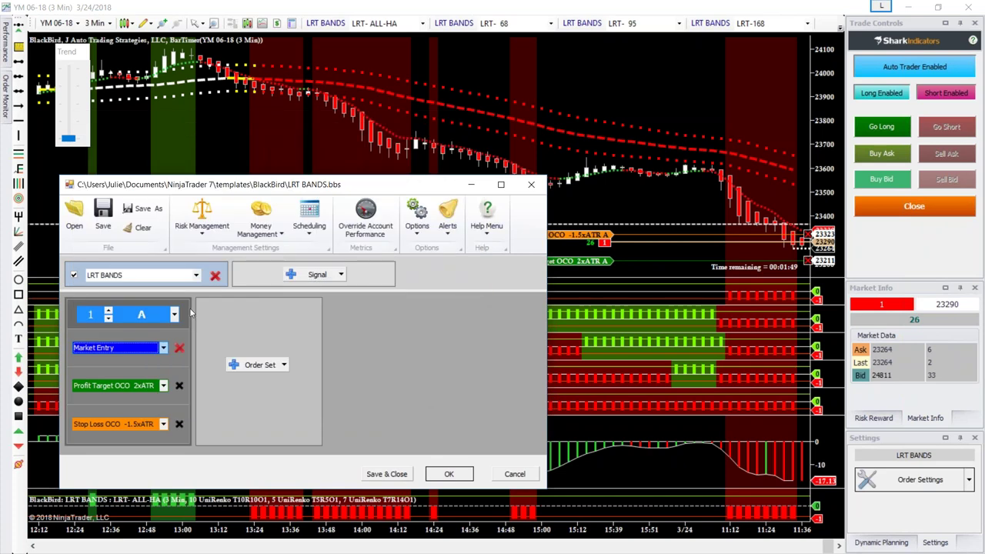
- Examine the LRT BANDS signal's template options and the order settings, leaving without saving
click(160, 278)
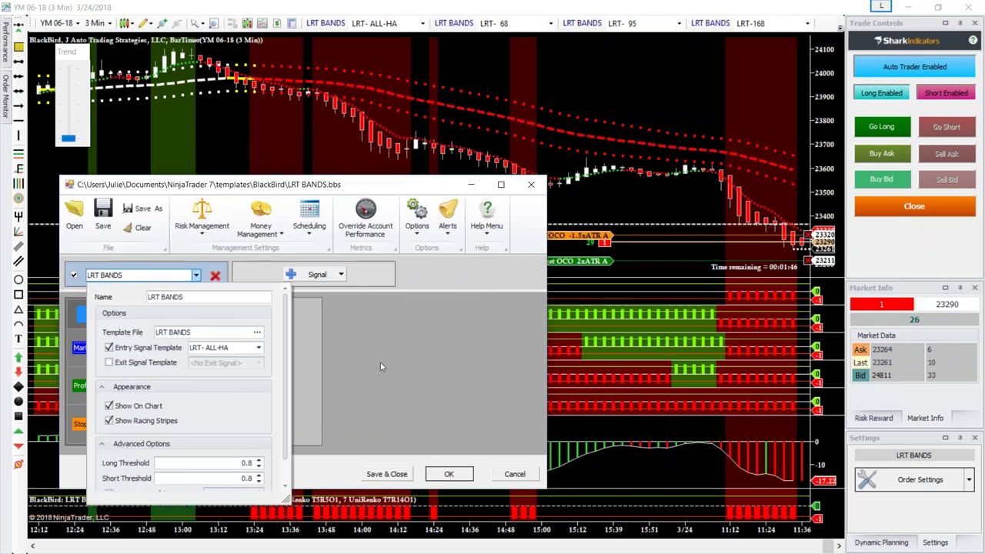
click(333, 332)
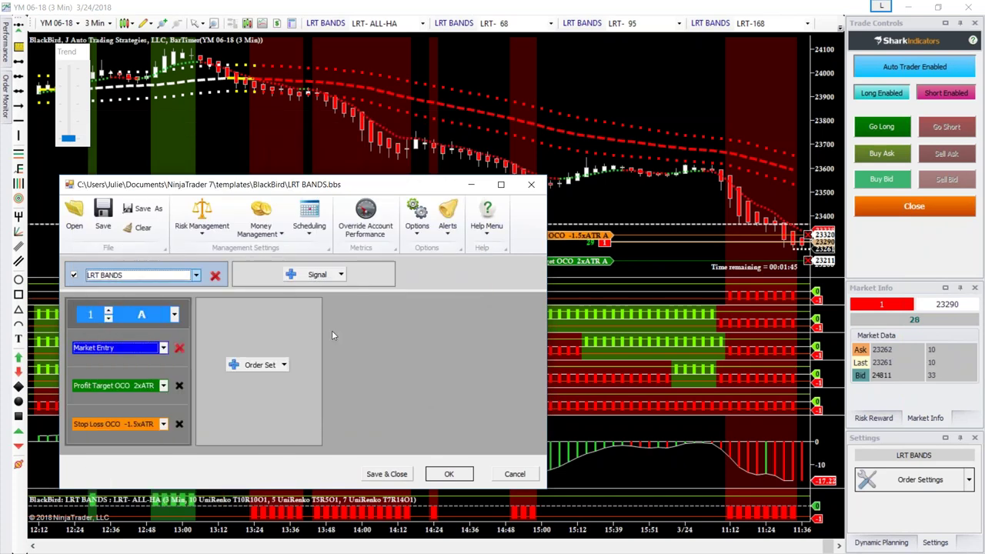
click(519, 475)
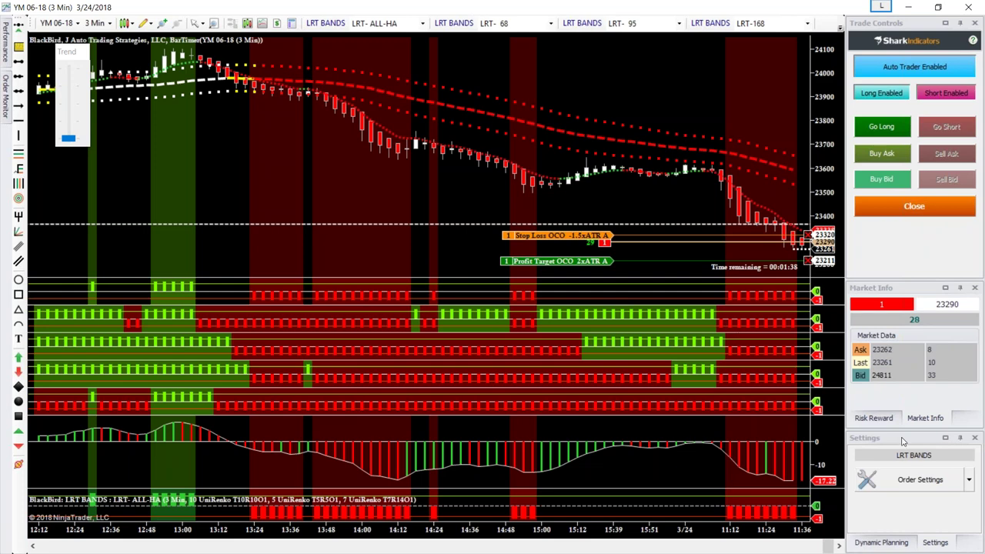
click(882, 477)
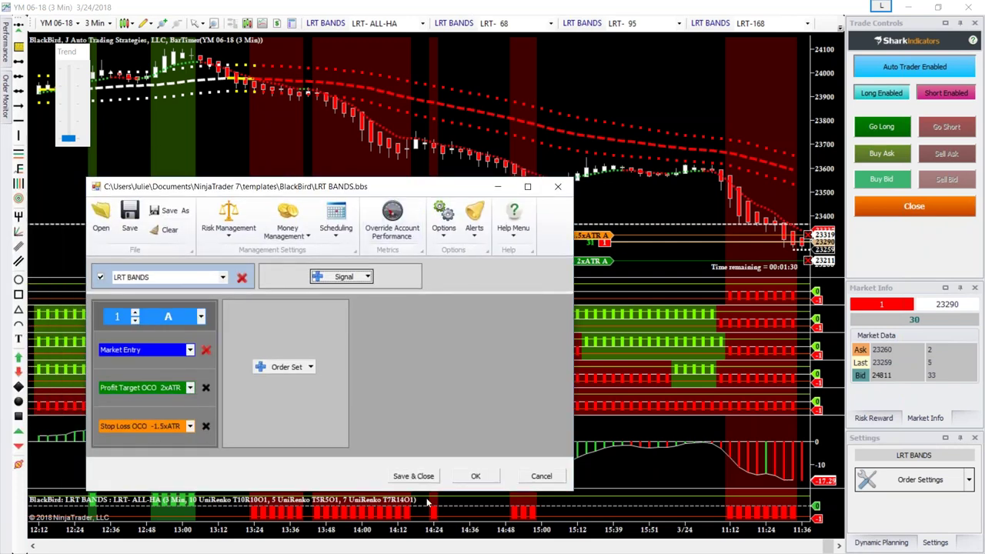
click(550, 476)
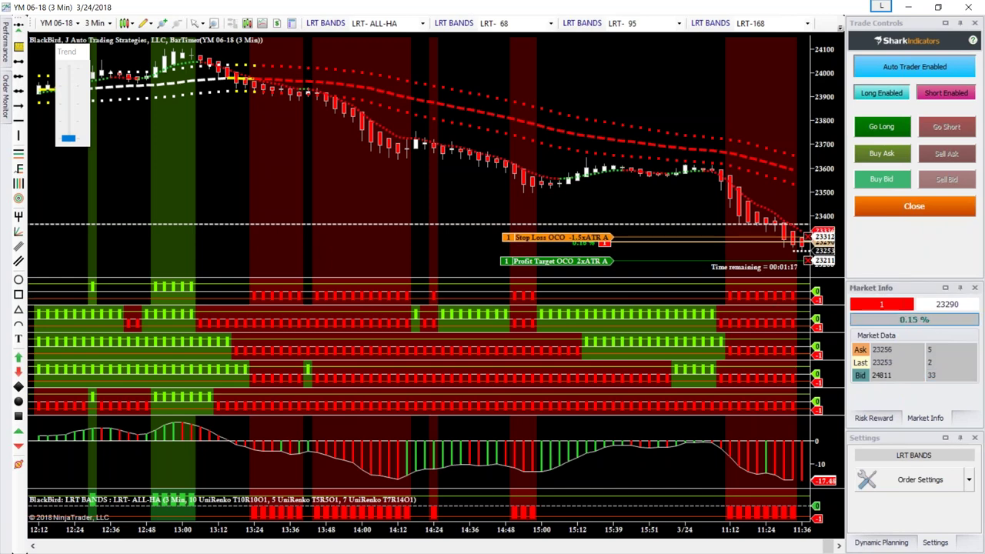
- Close the open YM 06-18 position and disable the auto trader
click(896, 322)
click(896, 322)
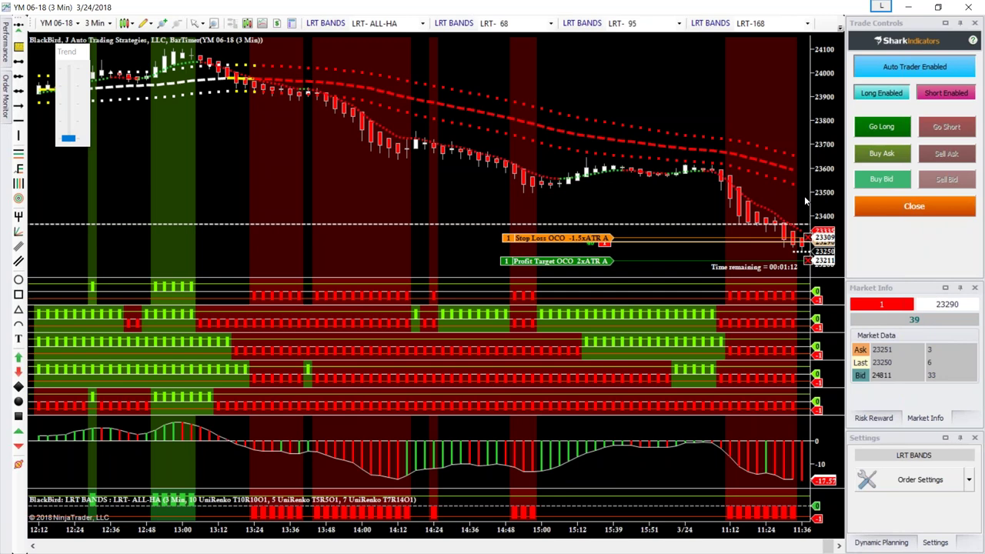
click(881, 209)
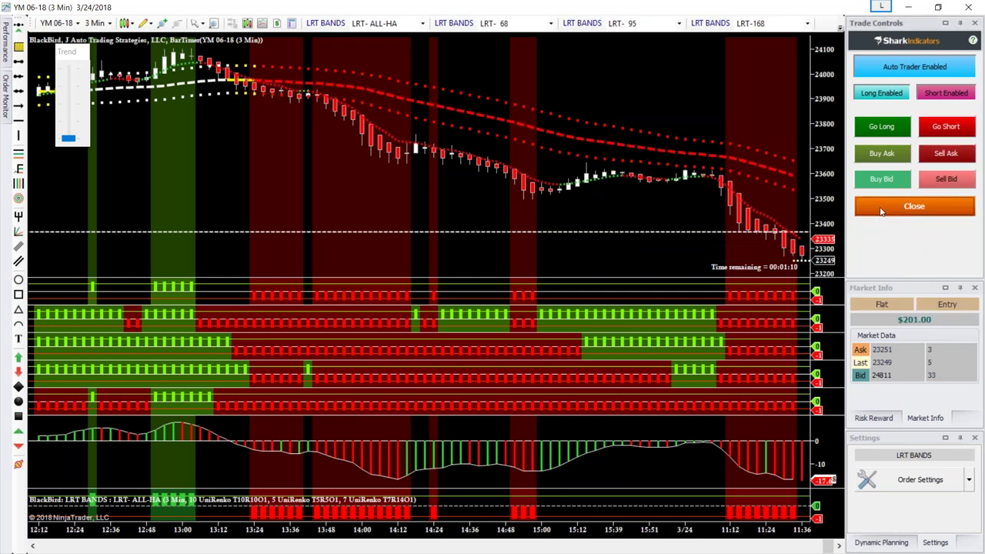
click(898, 68)
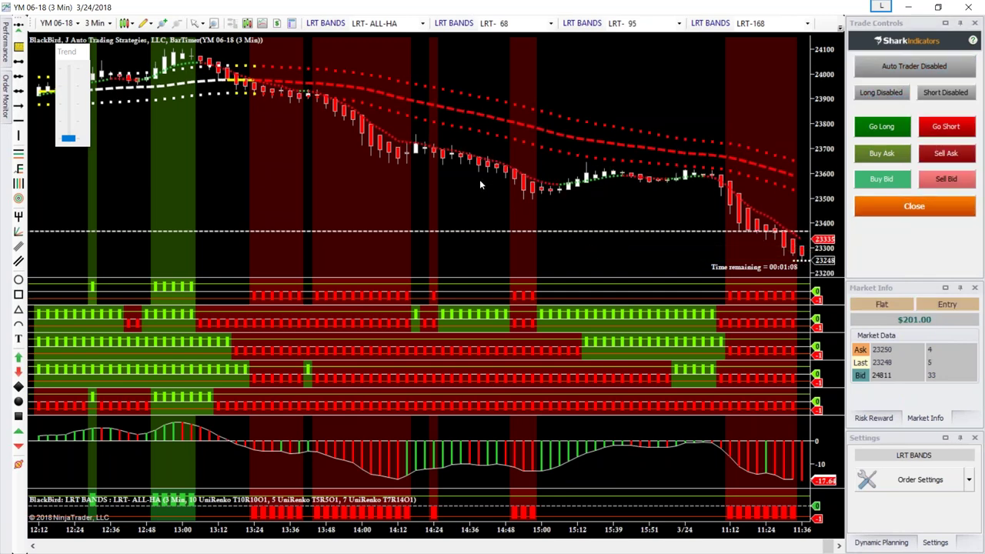
- Switch the YM 06-18 chart's interval to 60 Min
drag(69, 139, 68, 103)
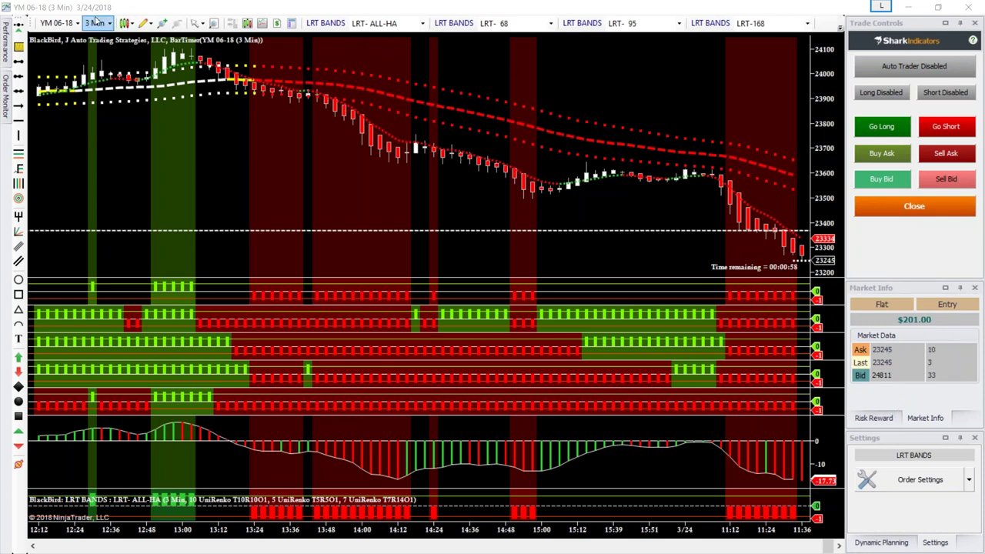
click(97, 25)
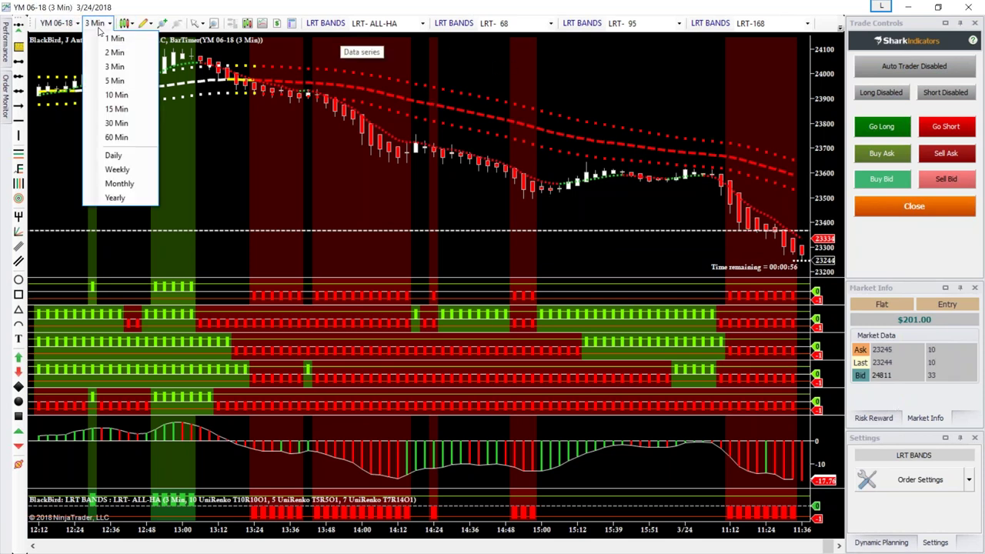
click(116, 137)
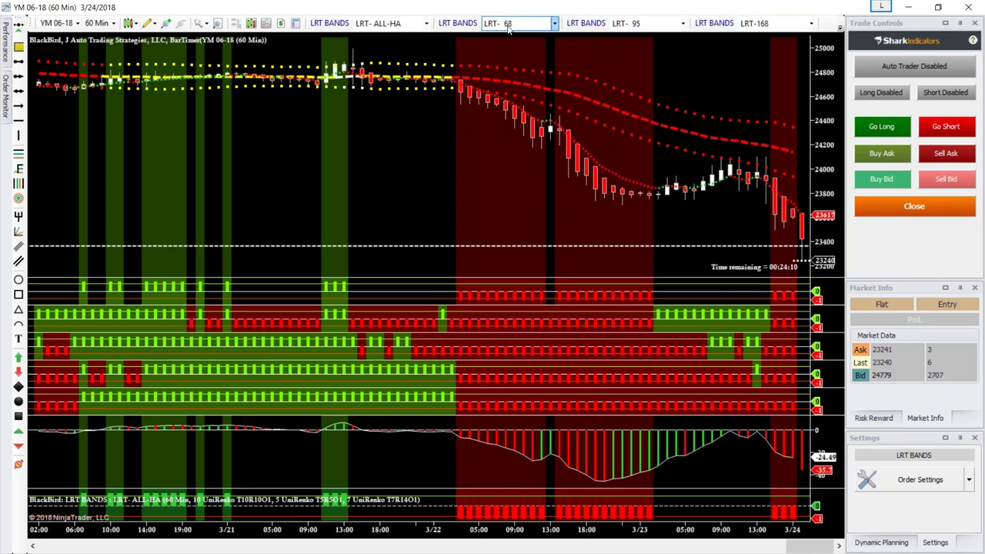
- Disable the BlackBird strategy by setting Enabled to False, and remove it from the chart
click(841, 28)
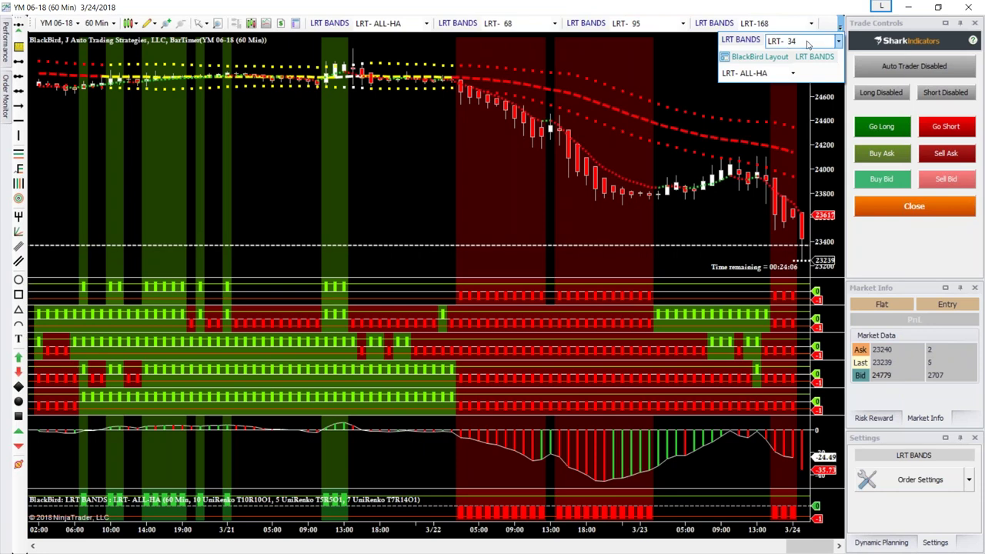
right_click(446, 181)
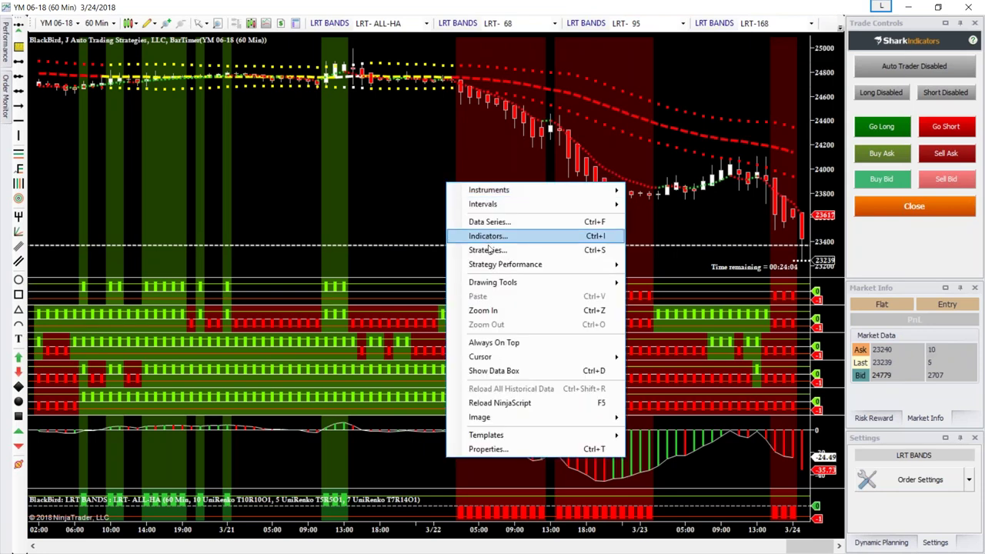
click(487, 249)
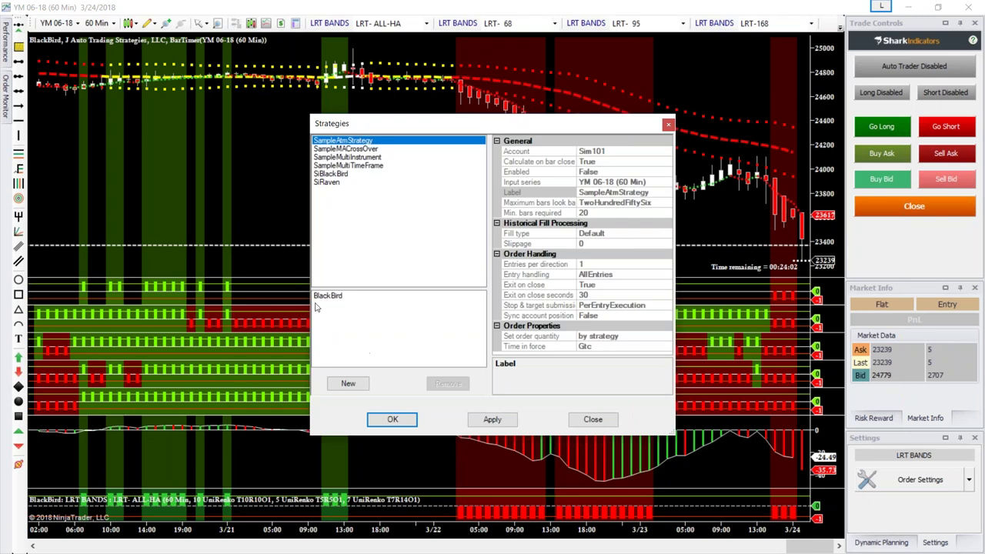
click(324, 296)
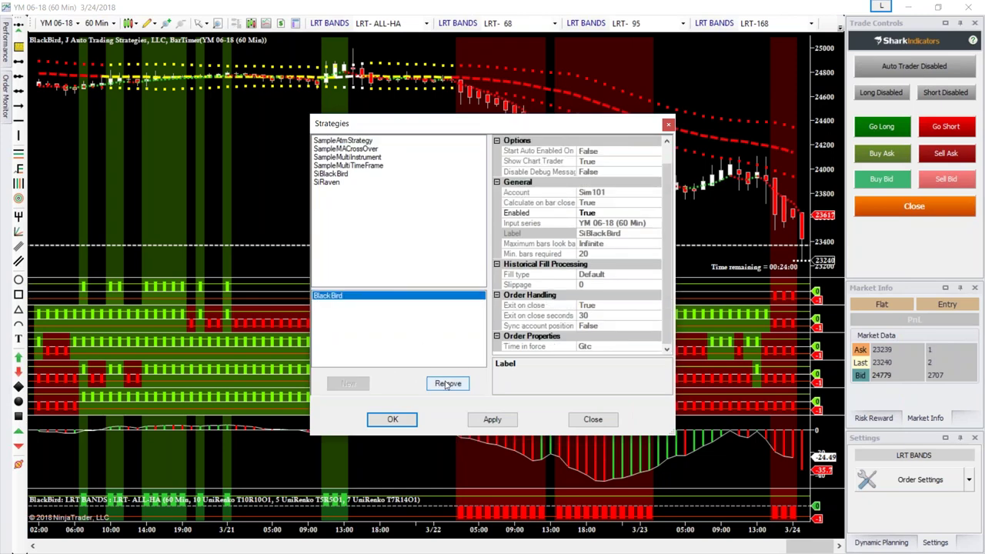
double_click(531, 213)
click(488, 419)
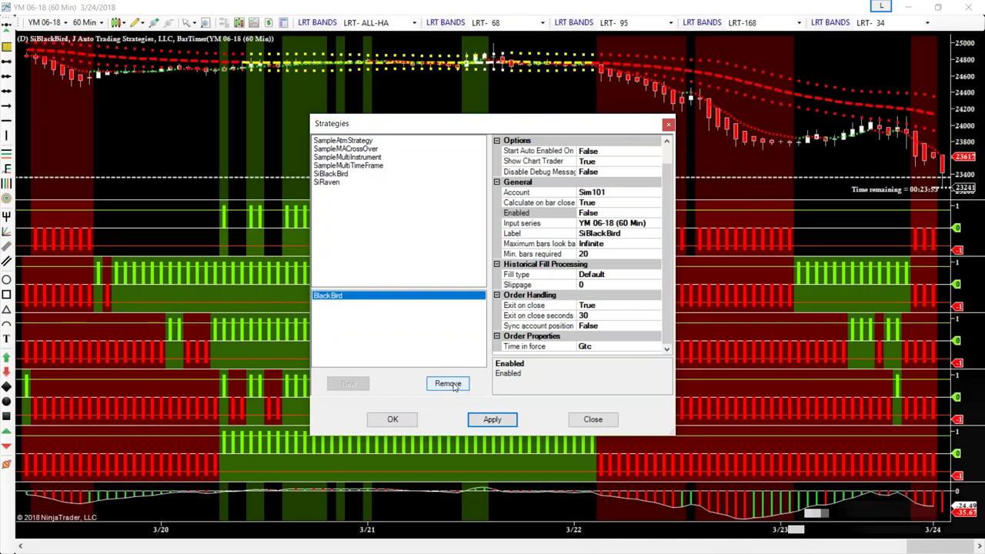
click(453, 385)
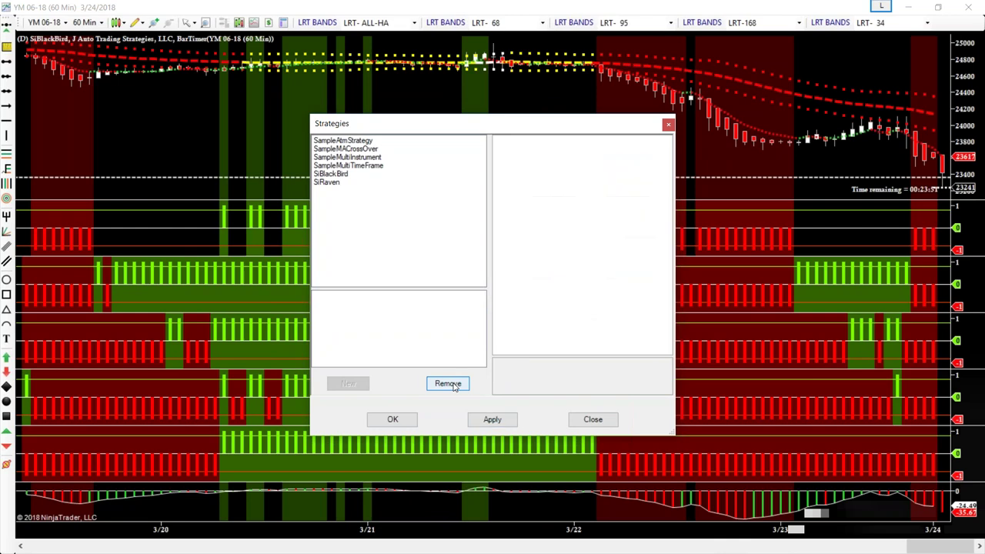
click(408, 423)
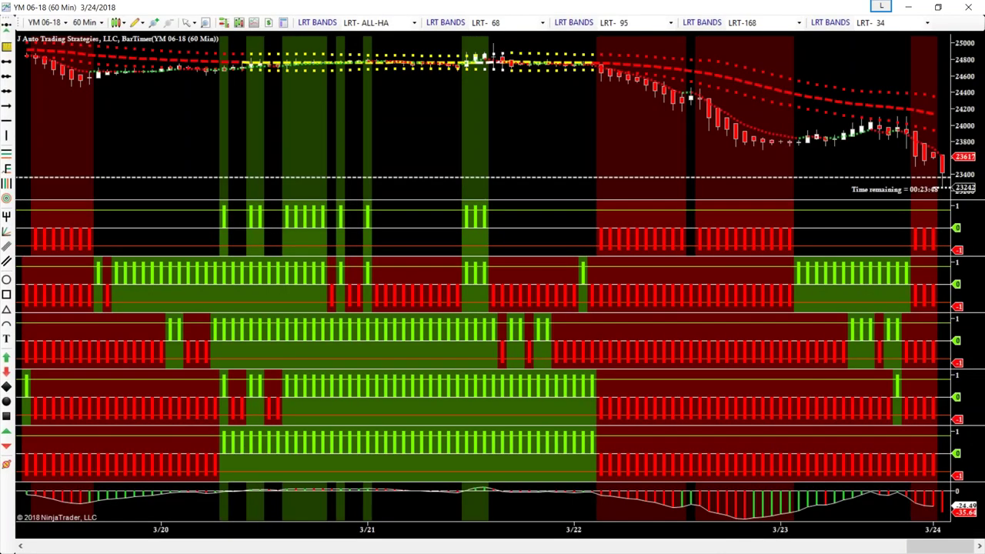
- Shrink the LRT signal panels beneath the price chart to give the price panel and the lower histogram more height
drag(499, 480, 516, 399)
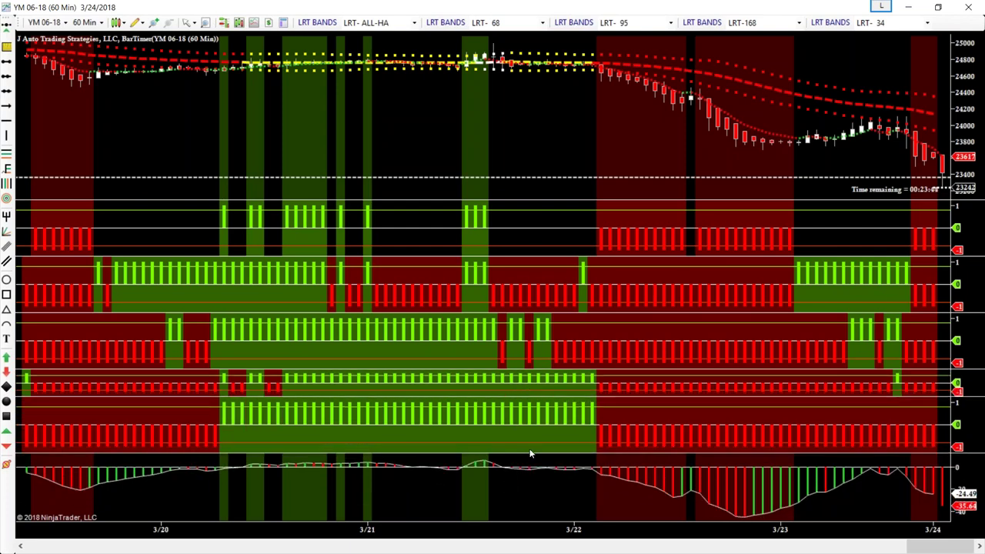
drag(526, 454, 539, 423)
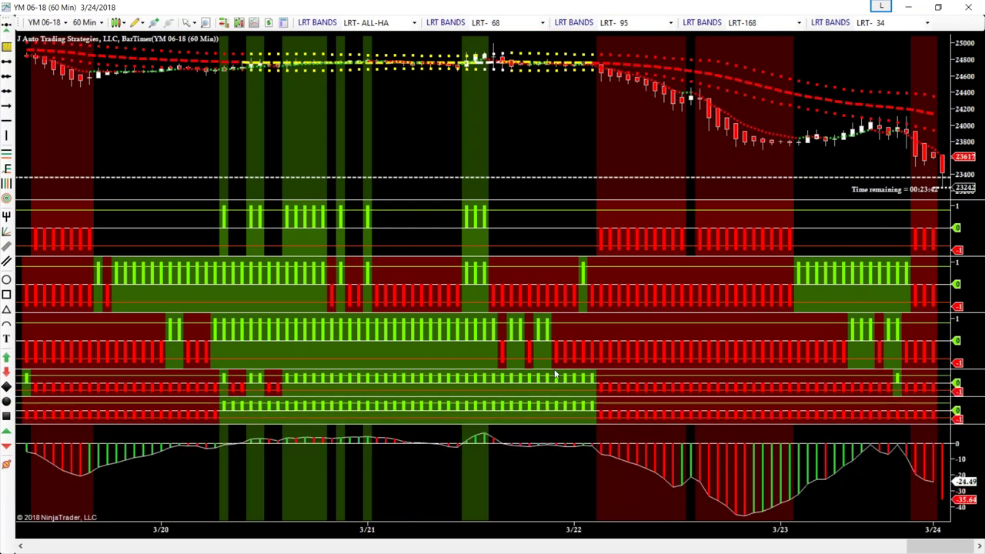
drag(628, 313, 628, 339)
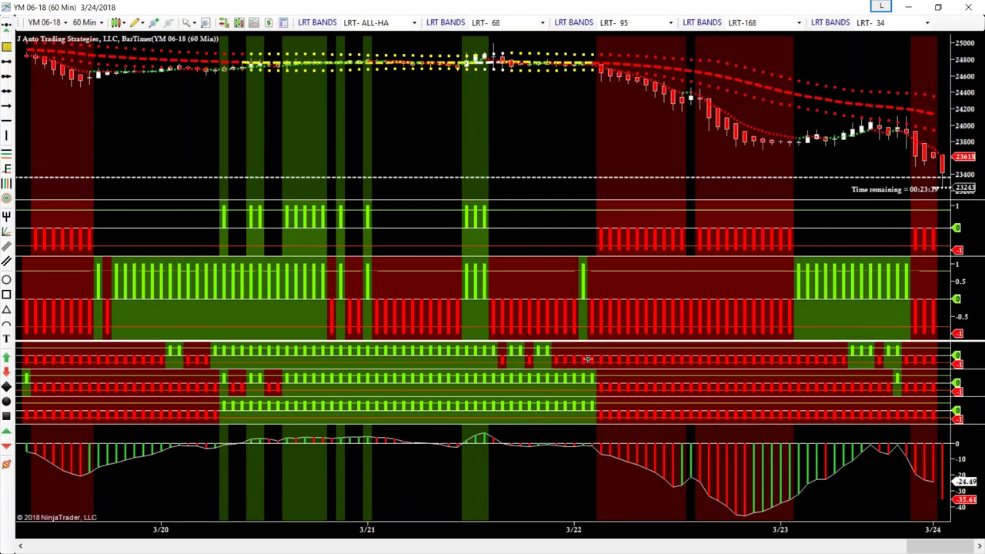
drag(652, 199, 652, 285)
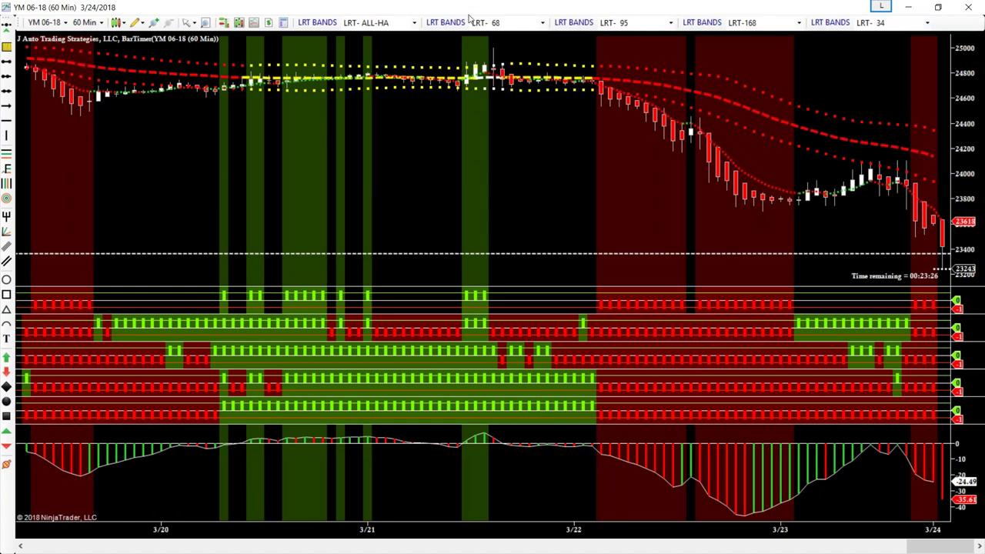
- Set the first LRT BANDS indicator's logic to LRT-168 and review its signals across the mid-March price history
click(616, 23)
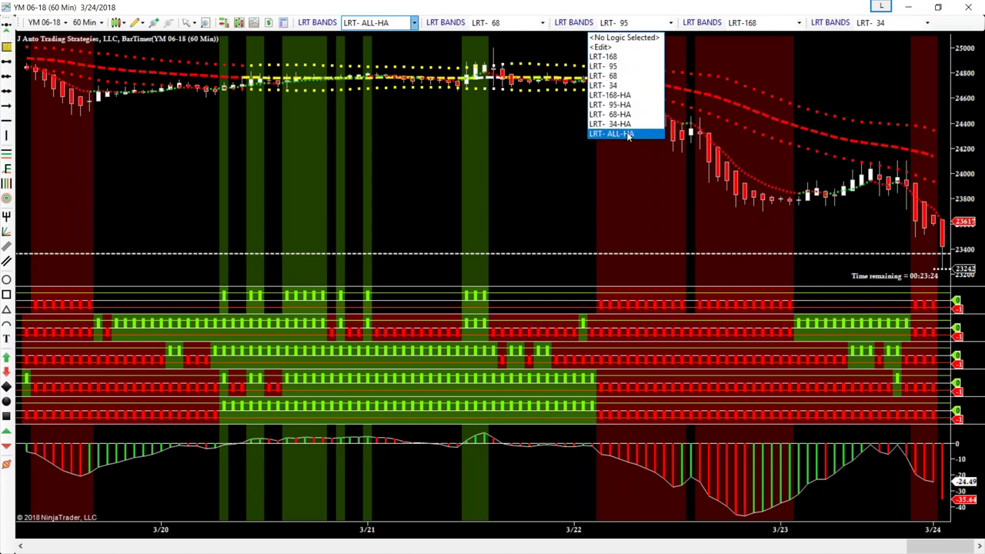
click(629, 56)
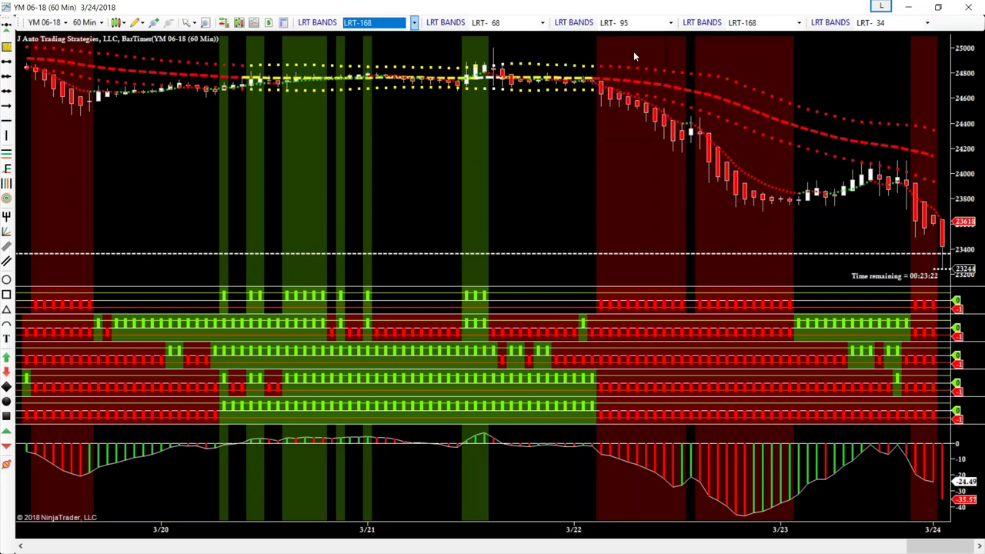
drag(521, 150, 846, 176)
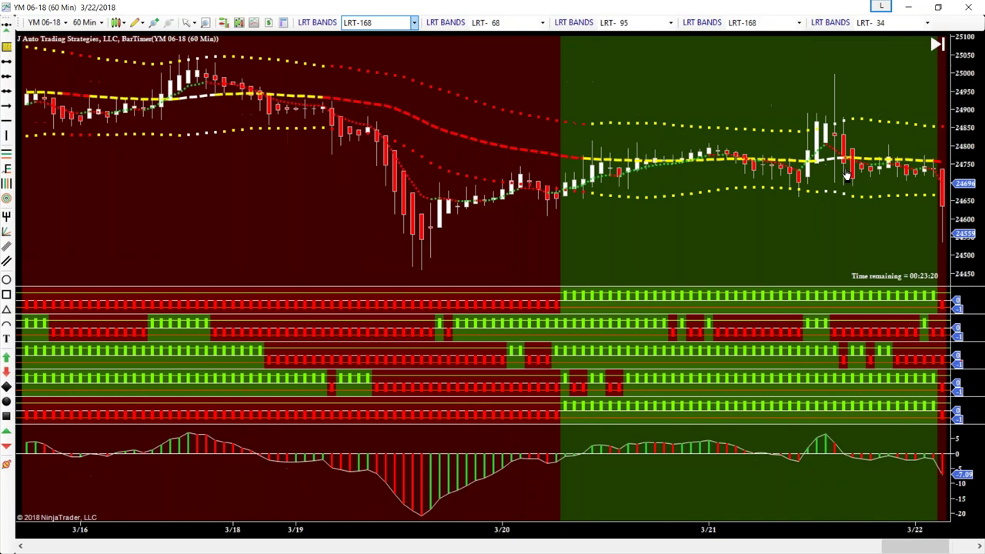
drag(310, 221, 845, 223)
drag(348, 221, 277, 225)
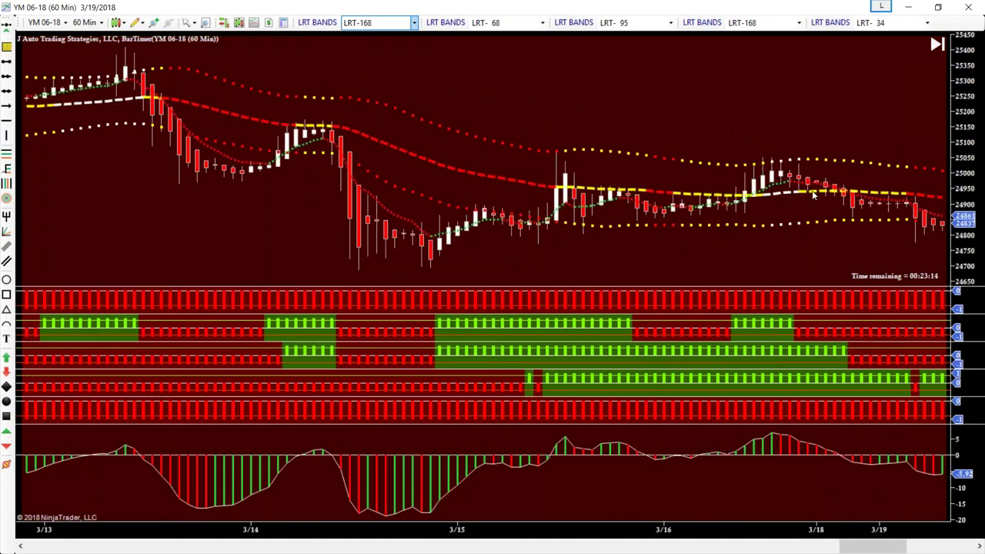
drag(776, 247, 500, 243)
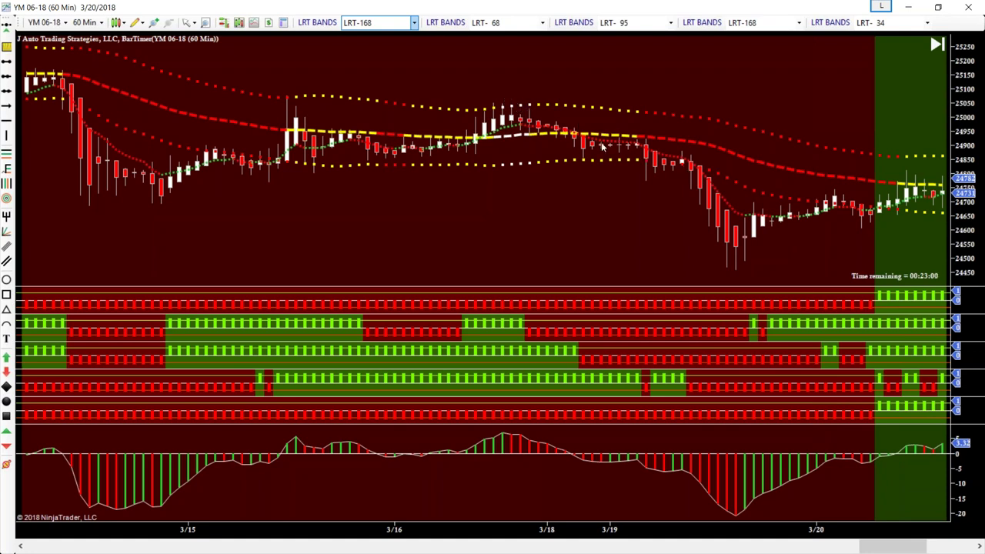
- Set the first LRT BANDS indicator's logic to LRT- ALL-HA and view its signals on the earlier March bars
click(396, 27)
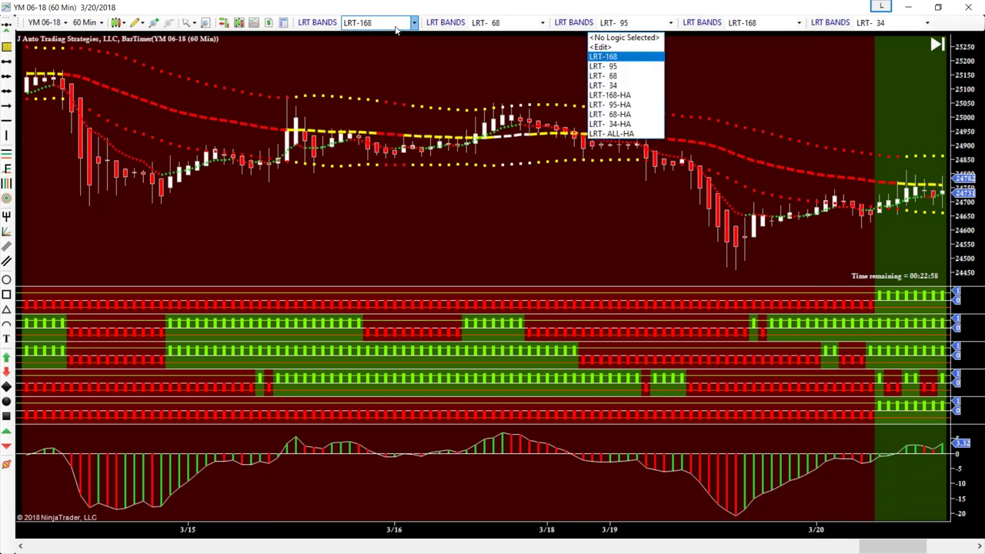
click(627, 133)
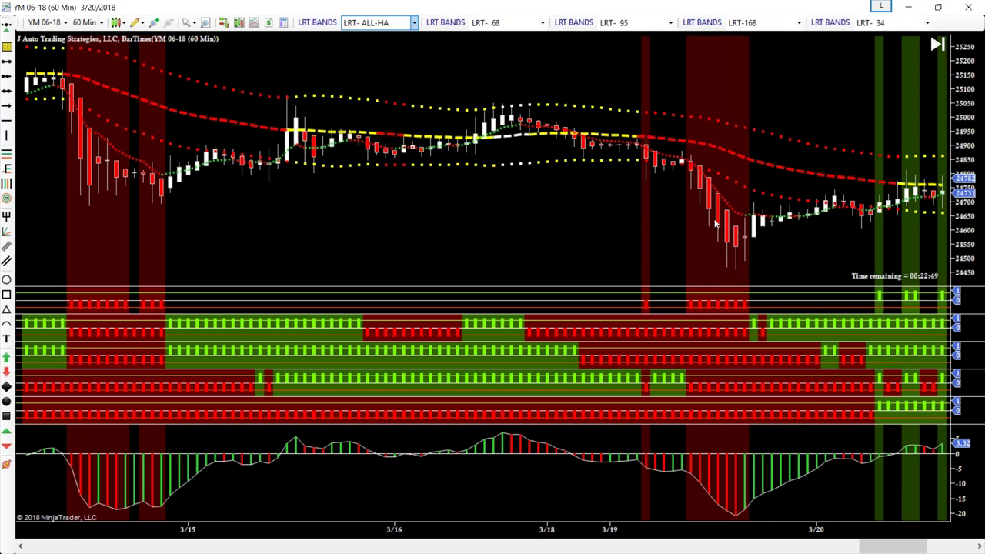
scroll(360, 221, left, 5)
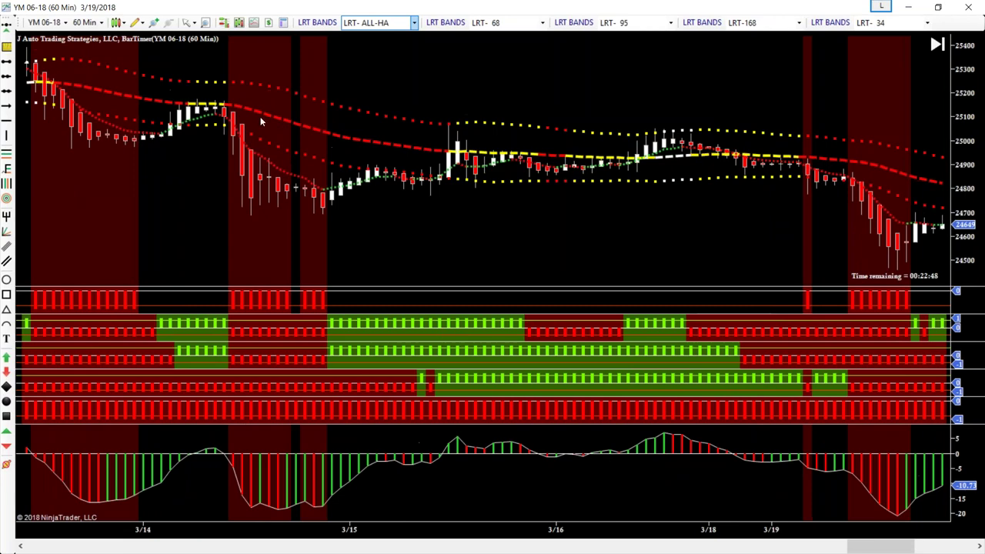
- Review the LRT- ALL-HA signals on the 60-minute bars from mid-March back to 3/6
scroll(404, 265, left, 6)
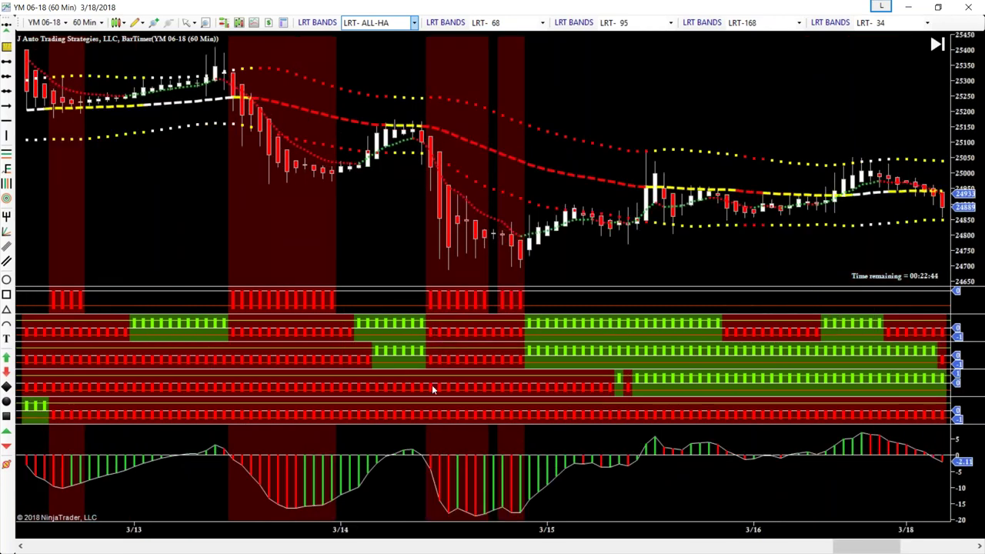
scroll(365, 229, left, 4)
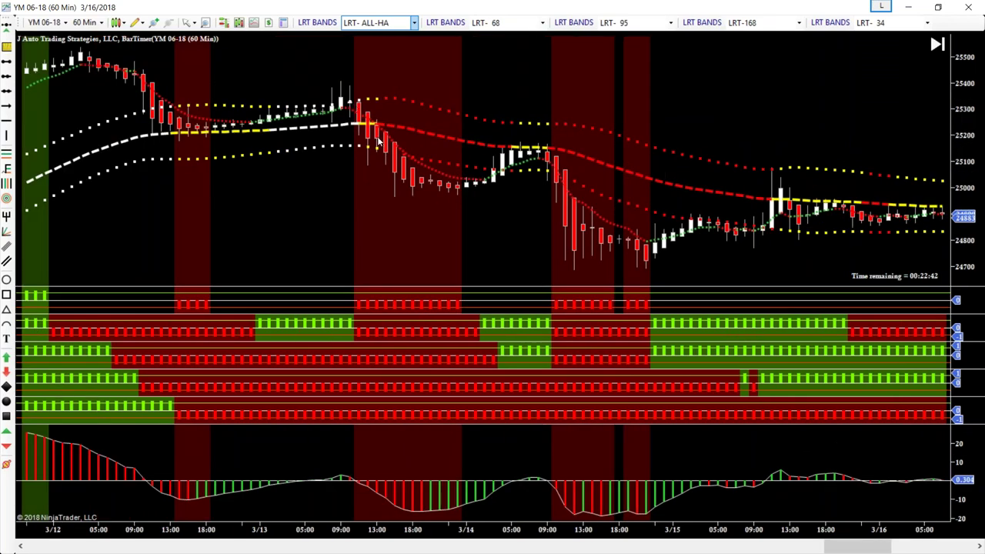
scroll(447, 250, left, 5)
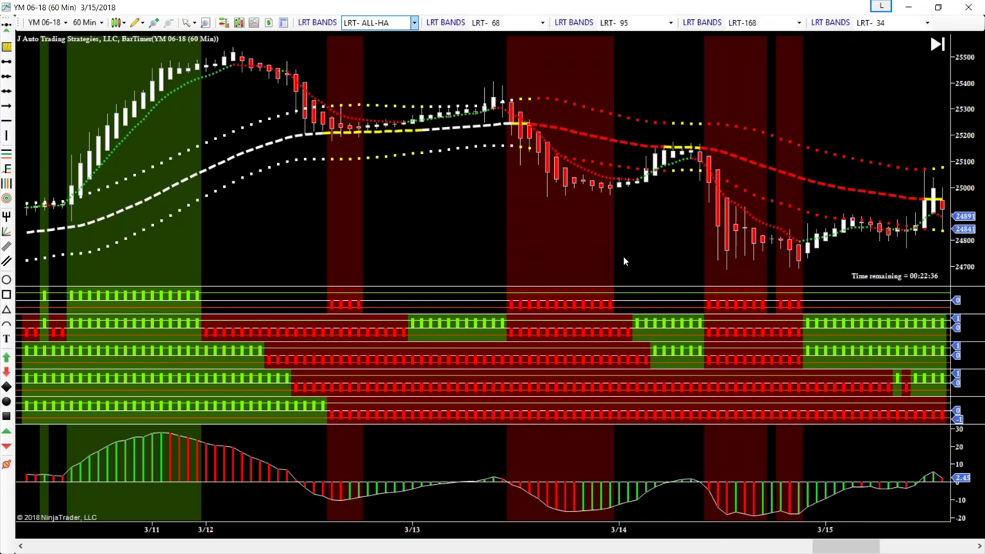
drag(438, 251, 900, 253)
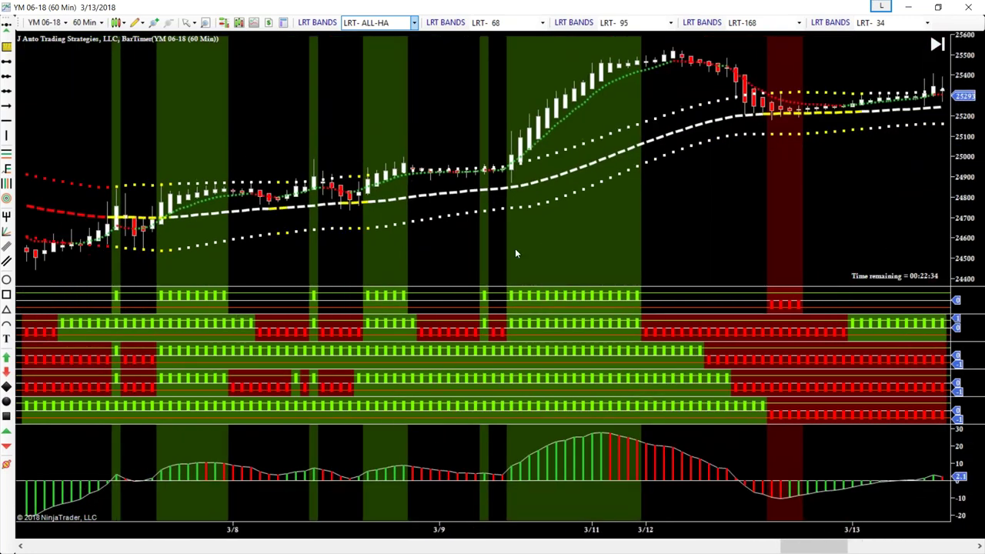
drag(572, 275, 811, 228)
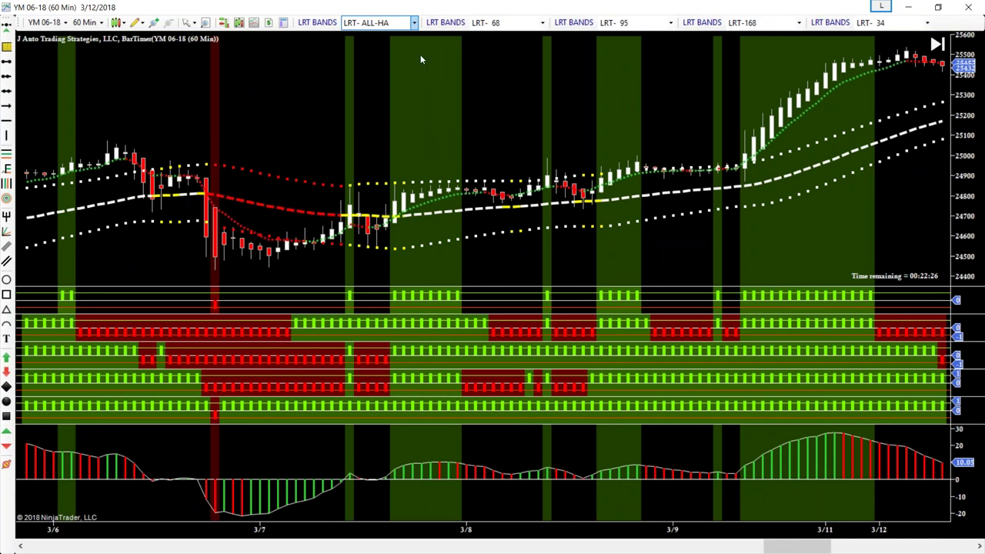
- Set the first LRT BANDS indicator's logic to LRT-168 for the 3/6 to 3/12 bars
click(414, 22)
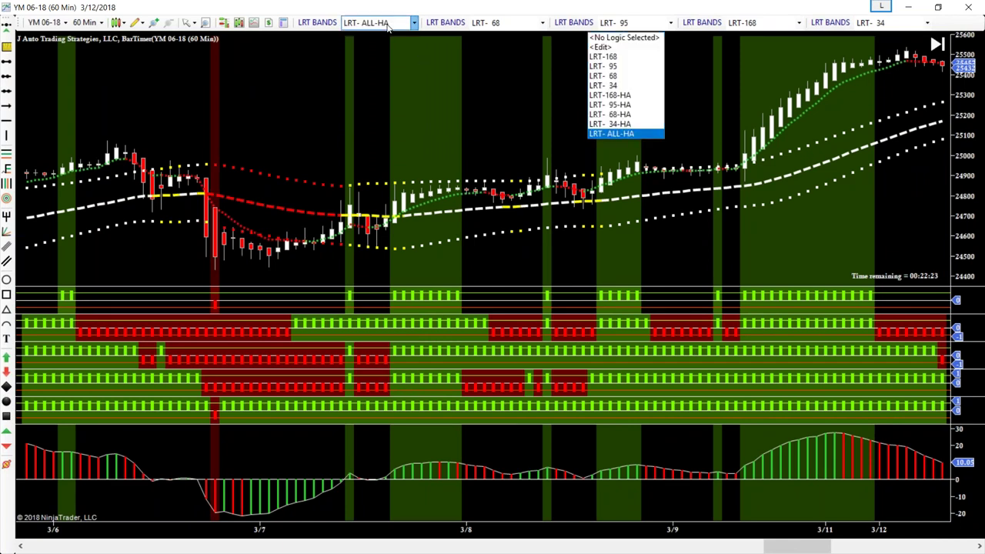
click(625, 124)
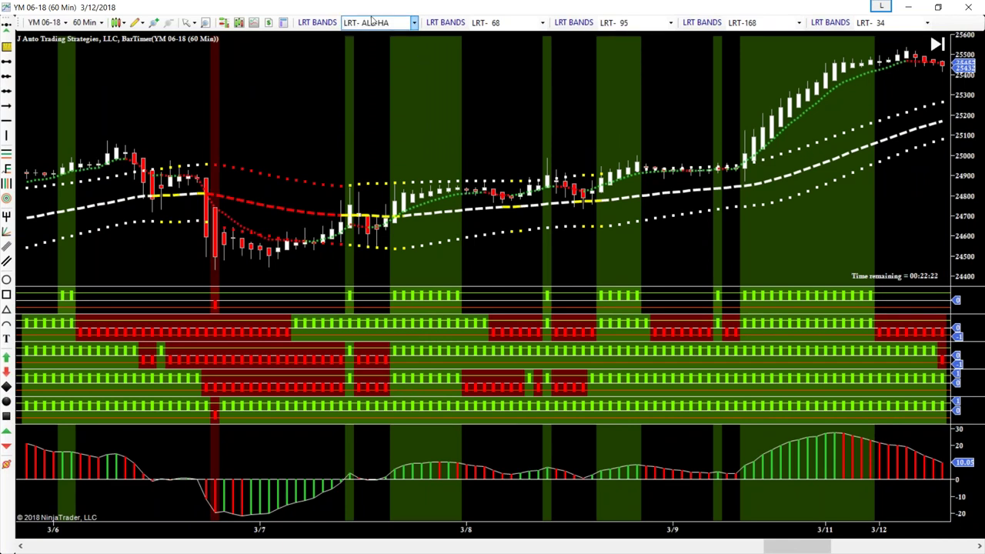
click(414, 22)
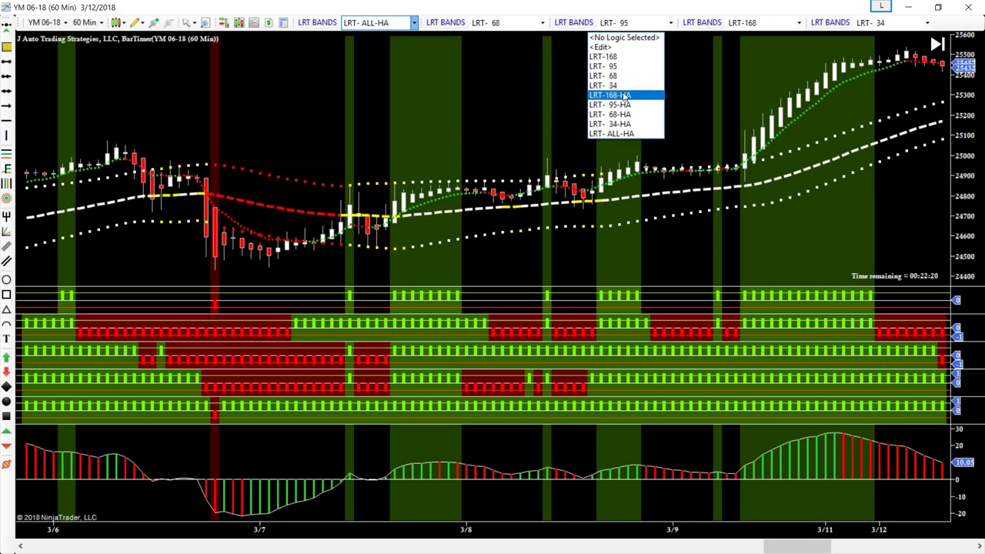
click(619, 59)
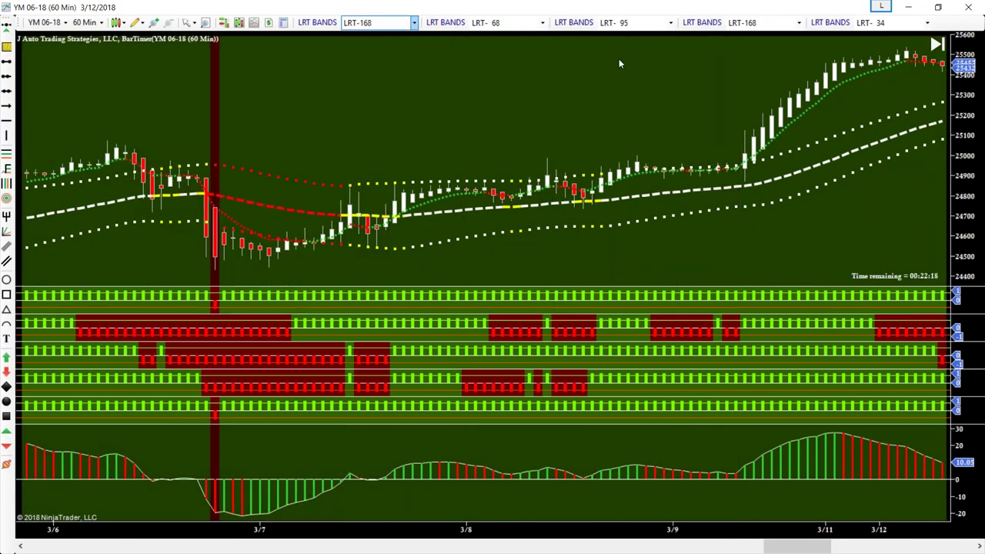
- Set the first LRT BANDS indicator's logic to LRT-168-HA and review its signals forward to the 3/19 bars
click(378, 26)
click(656, 97)
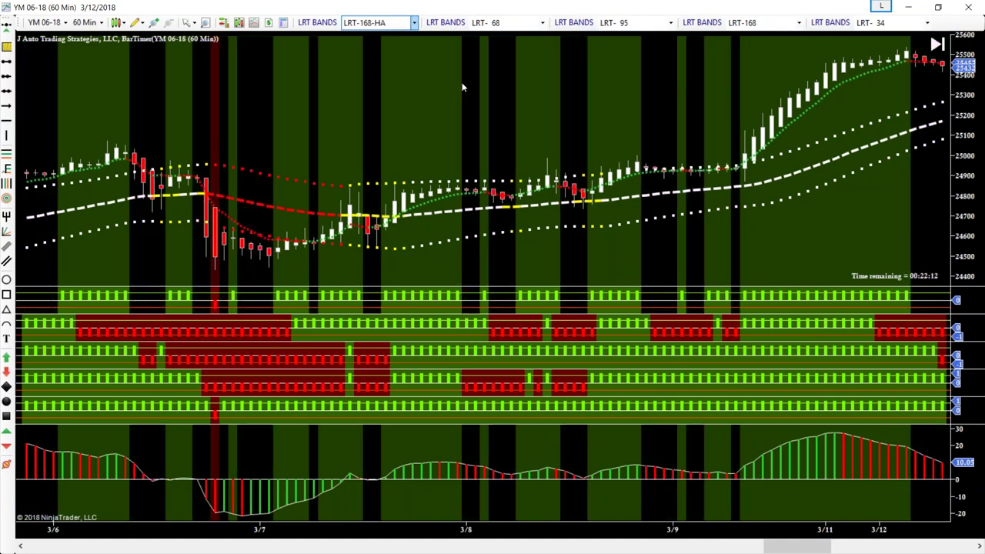
scroll(605, 135, down, 10)
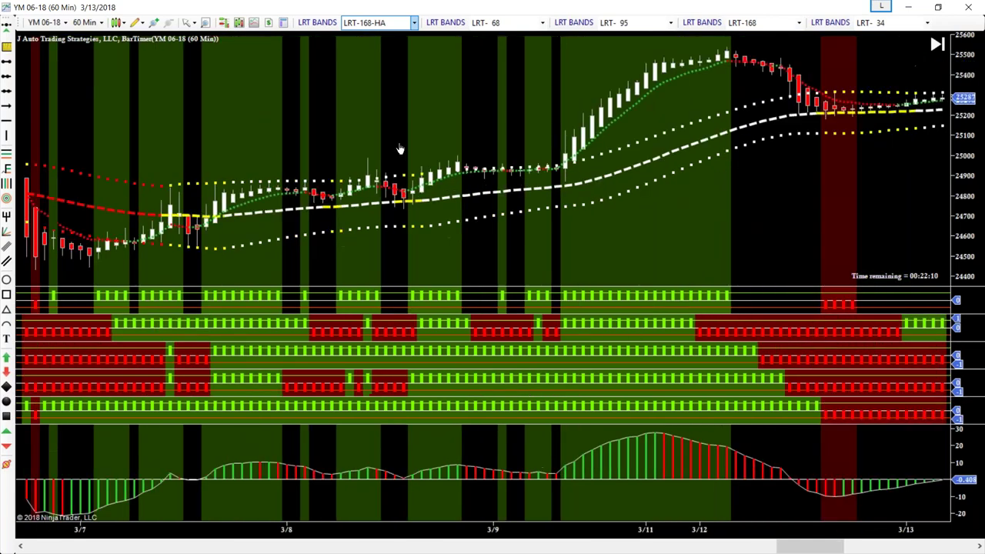
scroll(542, 233, down, 12)
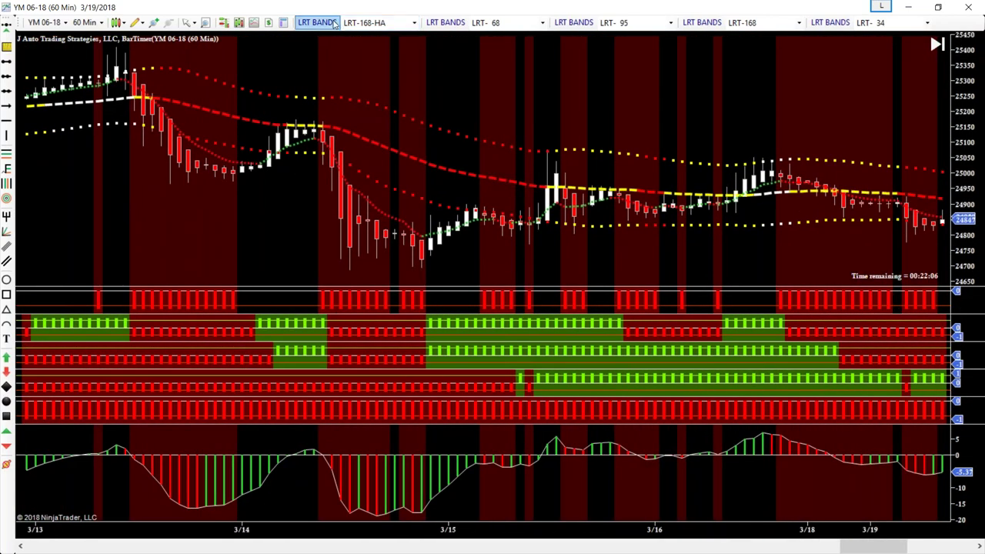
- Compare the LRT- 34-HA and LRT- 95-HA logics on the first LRT BANDS indicator across the 3/13 to 3/19 bars
click(616, 23)
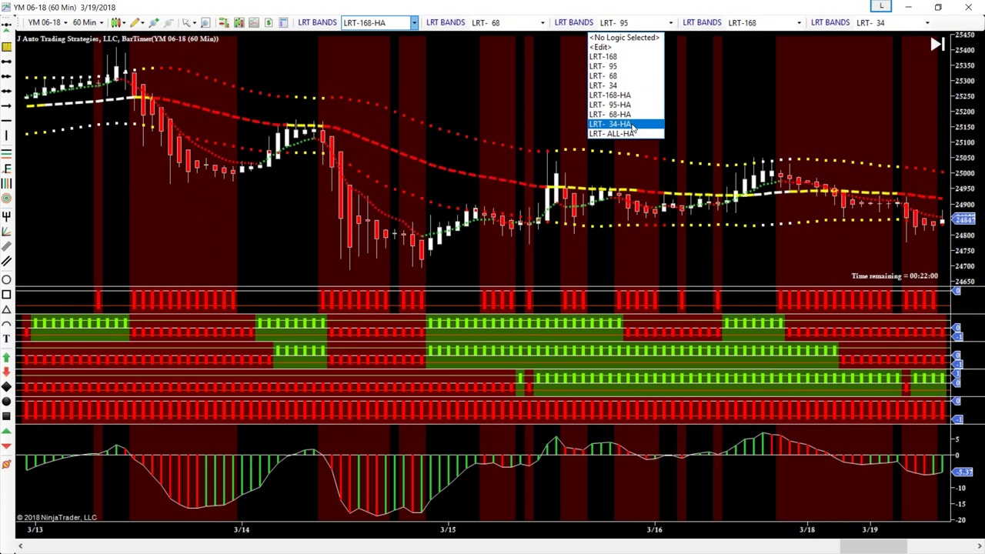
click(631, 124)
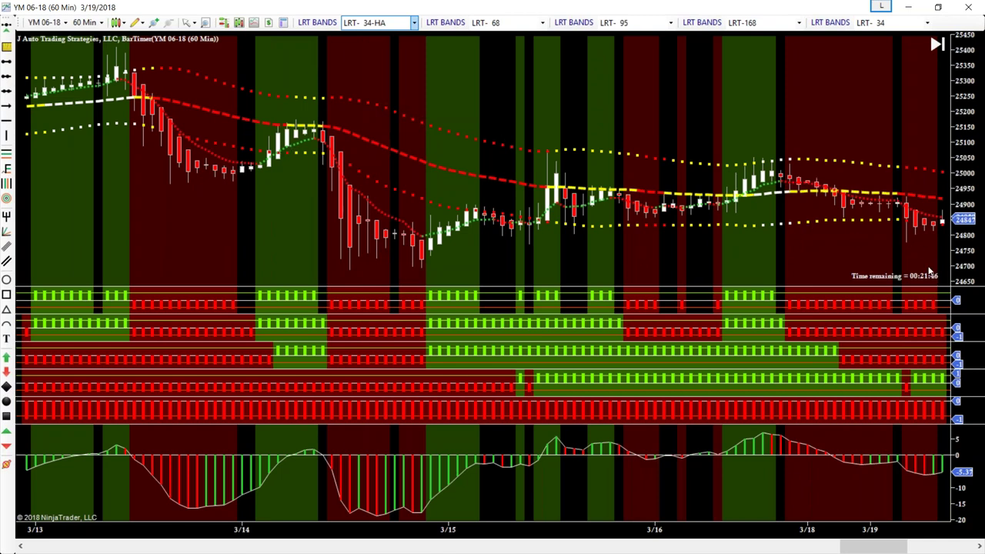
click(414, 22)
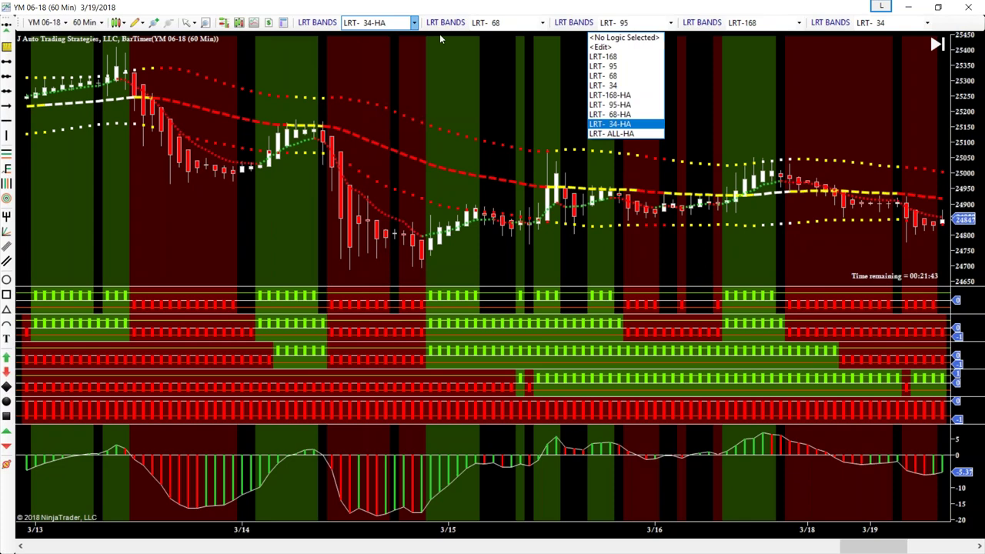
click(620, 103)
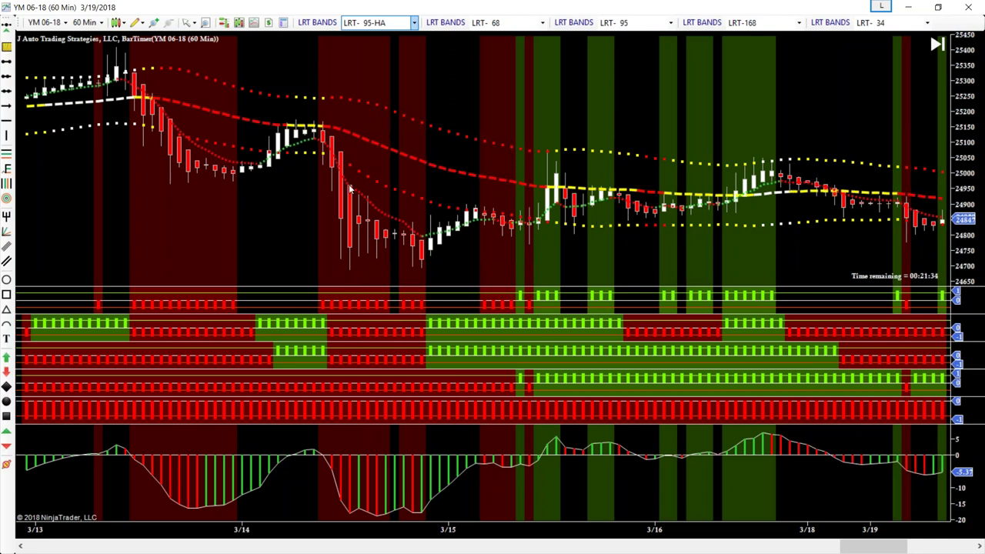
scroll(350, 189, up, 5)
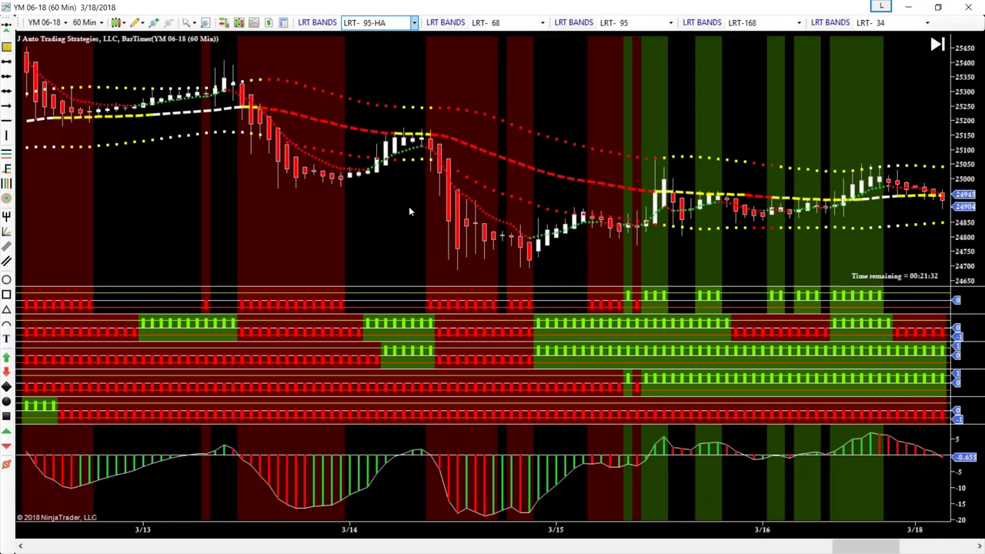
- Set the first LRT BANDS indicator's logic back to LRT- ALL-HA and review its signals from early March to the latest bars
click(384, 22)
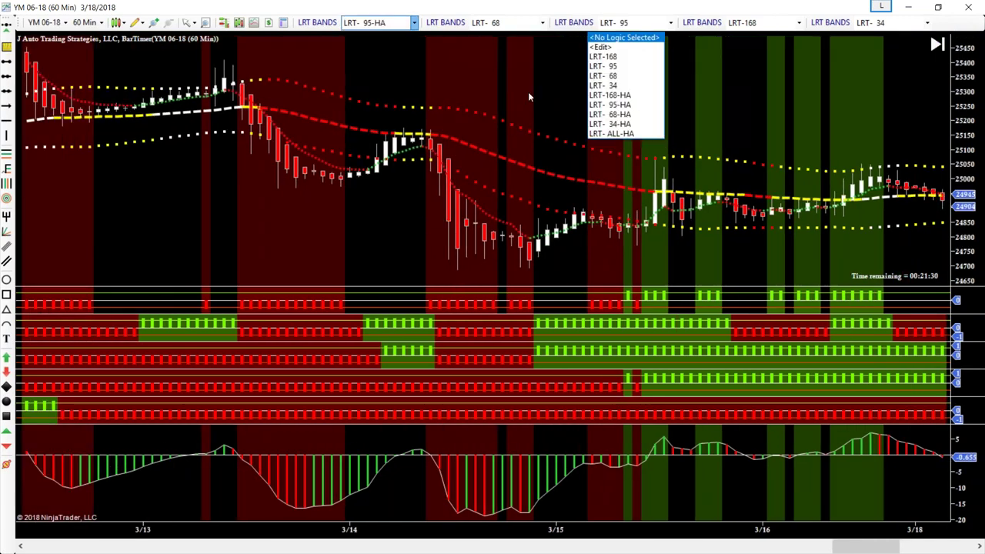
click(623, 134)
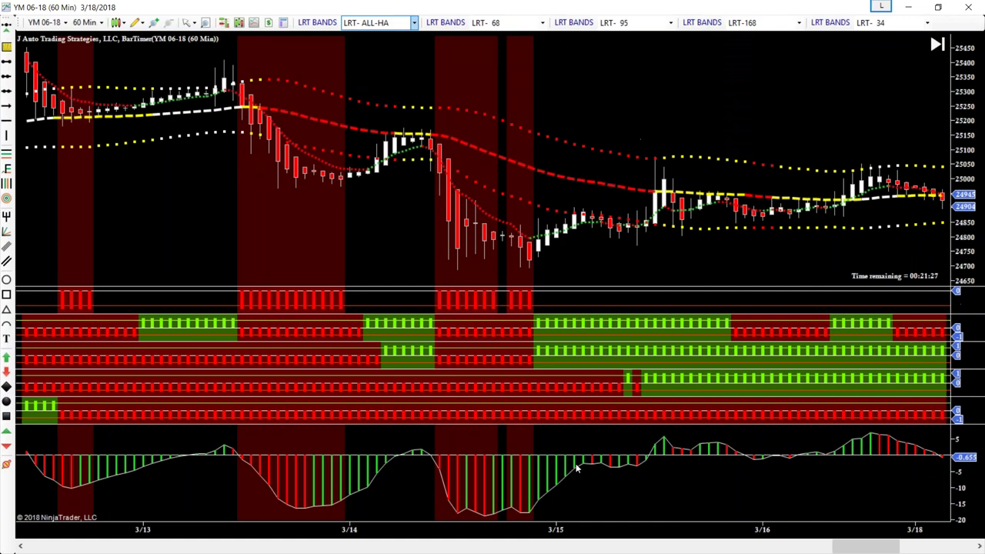
drag(908, 551, 802, 551)
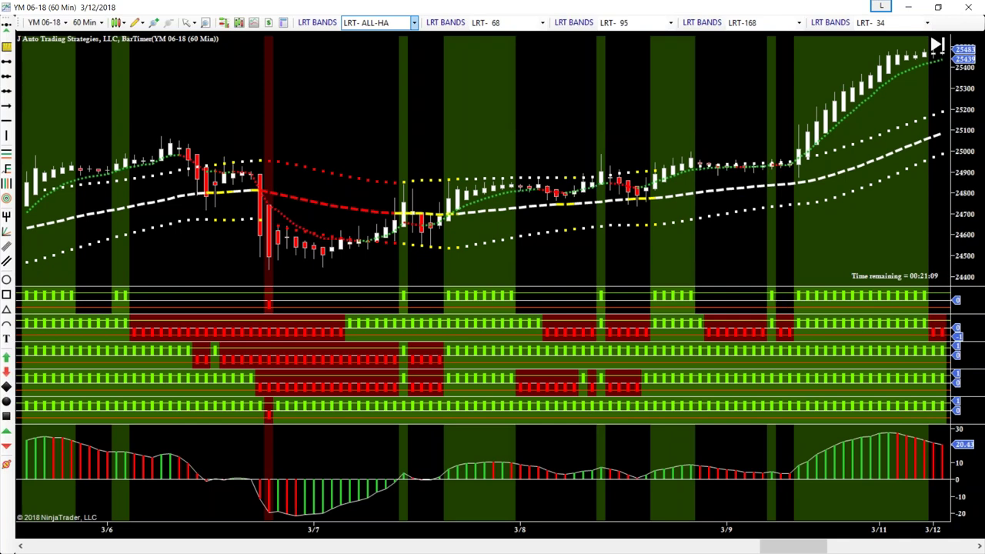
drag(803, 547, 938, 546)
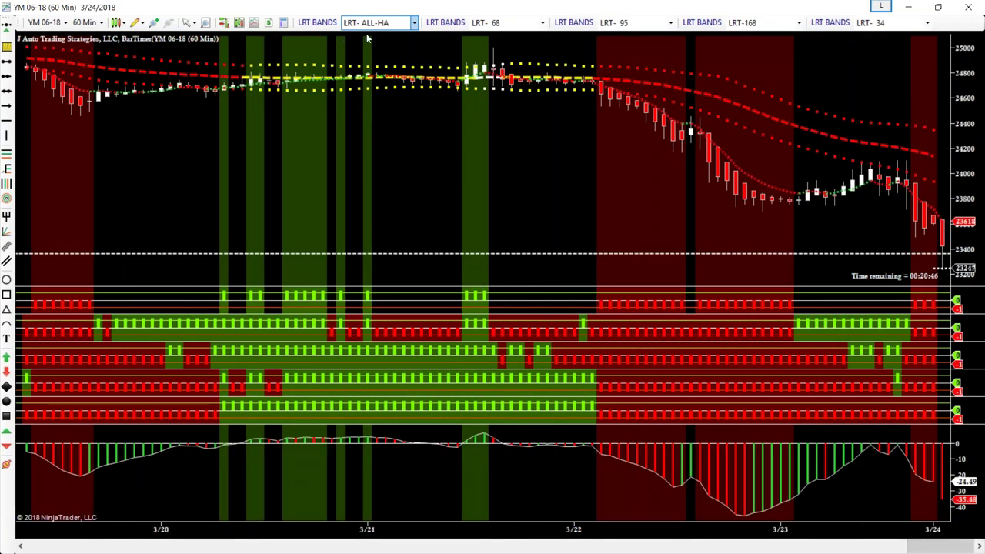
- Switch the chart to 15-minute bars and review the LRT- ALL-HA signals from 3/24 back to 3/16
click(84, 23)
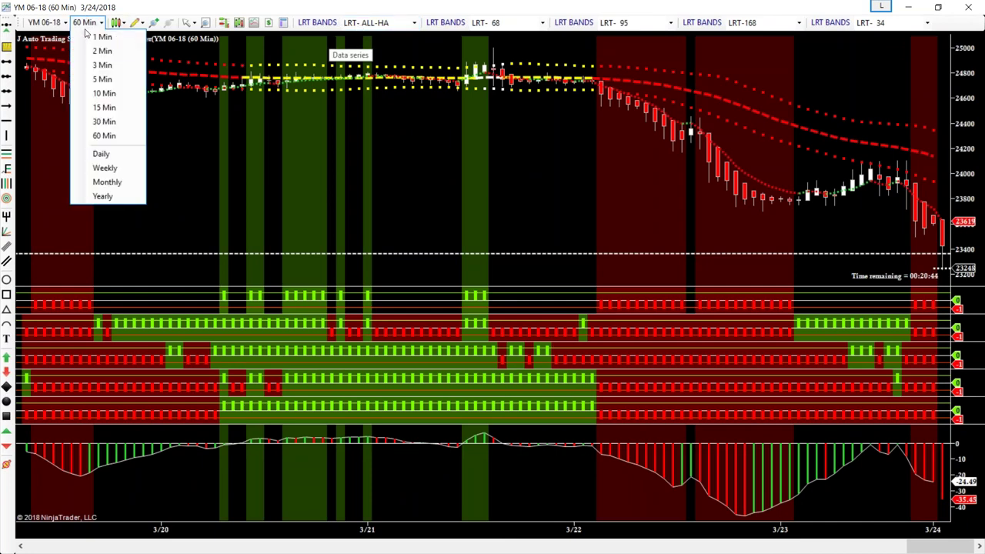
click(104, 107)
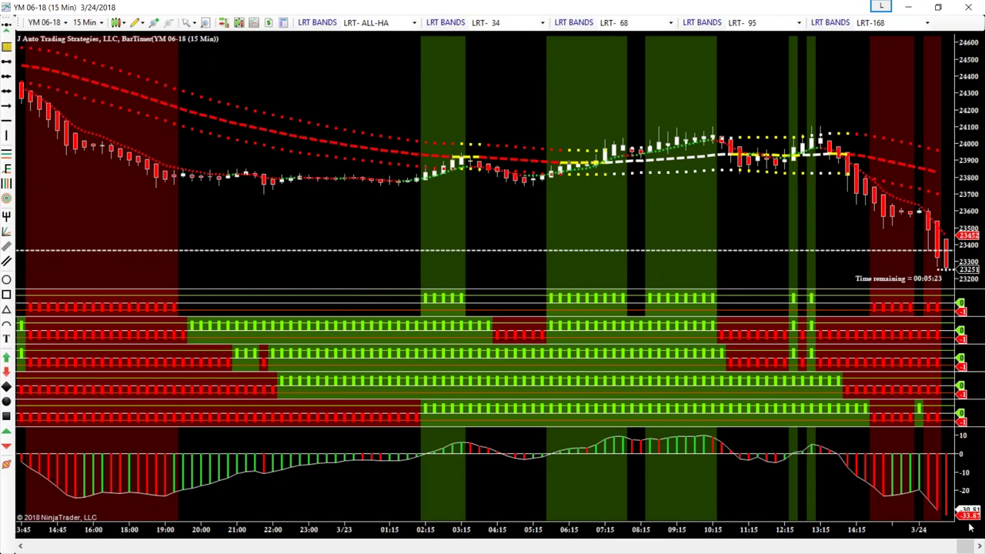
drag(967, 547, 953, 547)
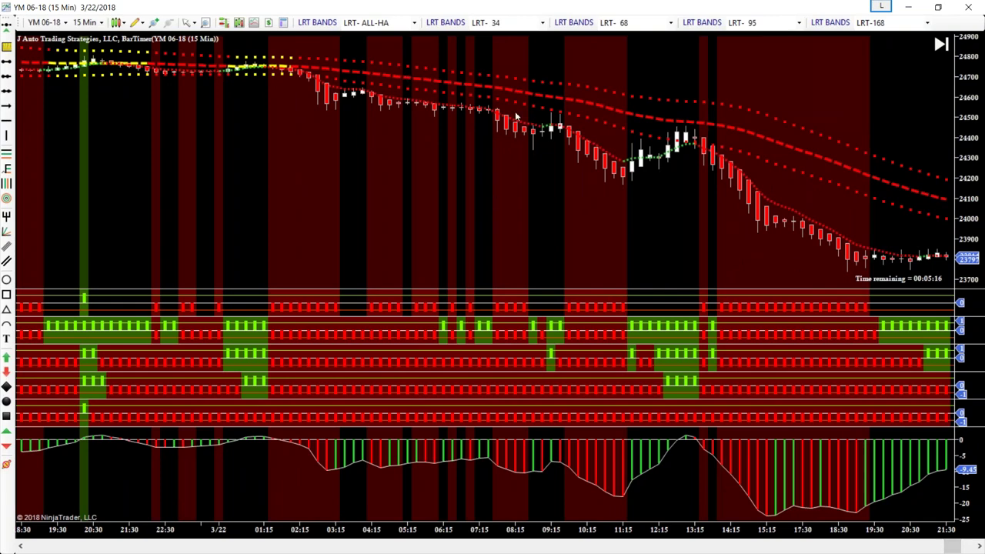
scroll(415, 244, up, 10)
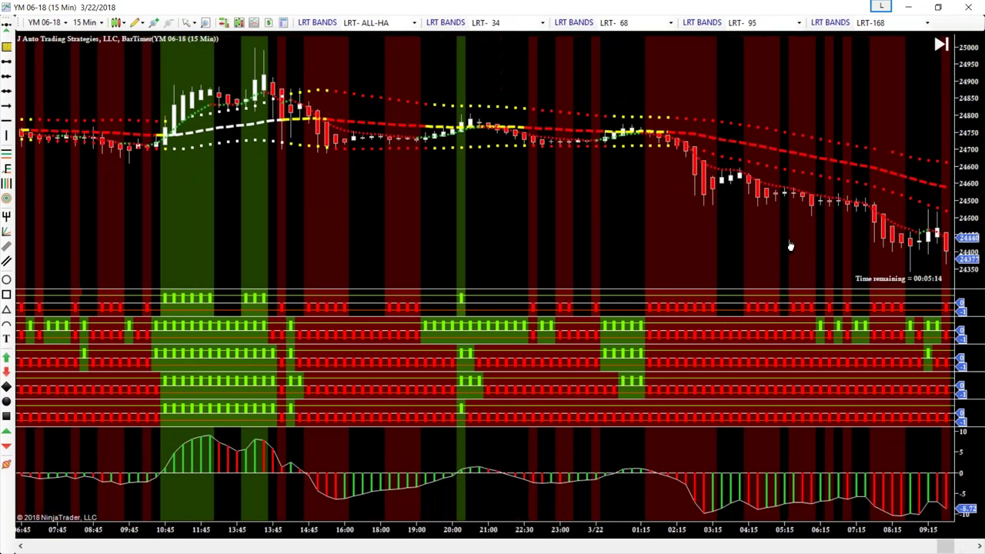
scroll(786, 214, up, 6)
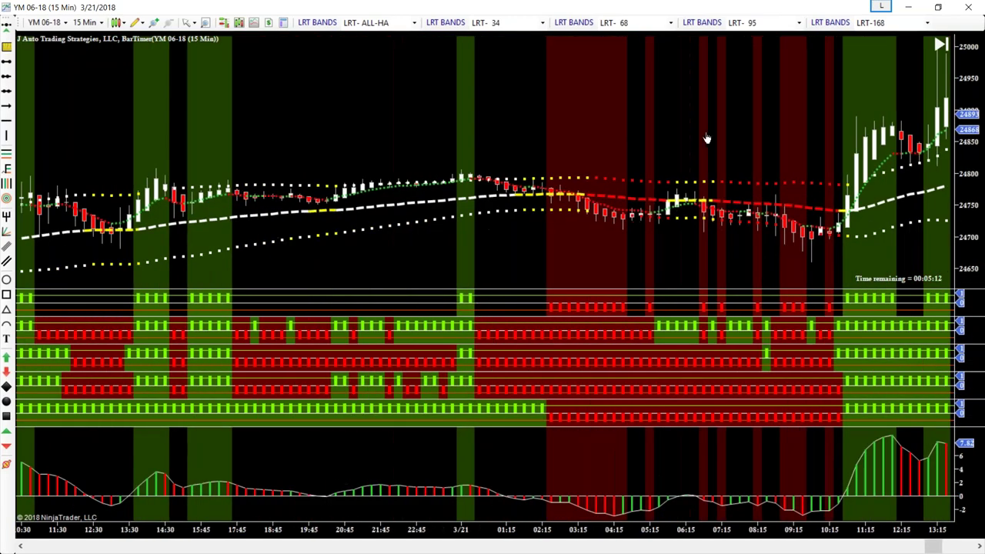
drag(403, 258, 734, 220)
drag(927, 545, 881, 547)
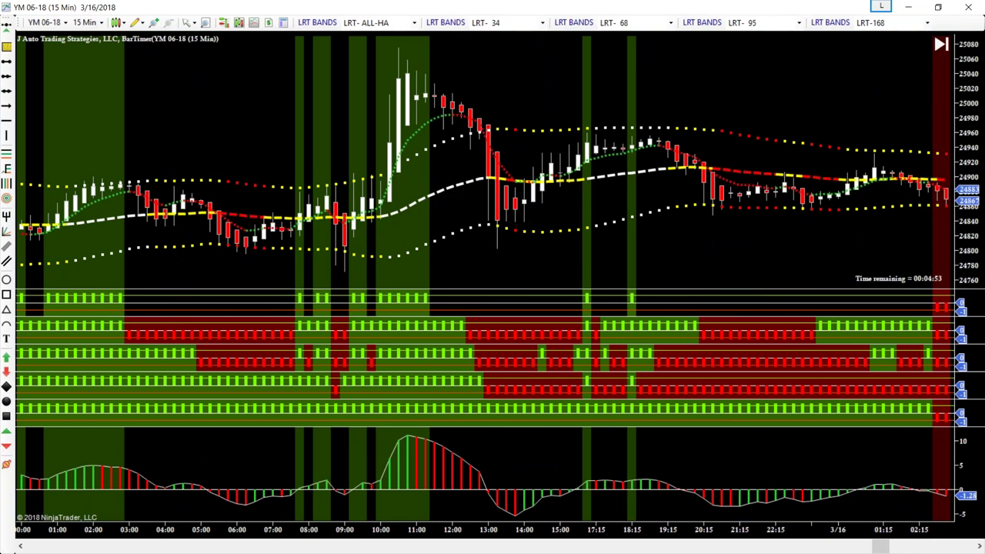
- Mark the 3/15 price drop around 13:00 with a rectangle and open the rectangle's context options
mouse_move(443, 133)
mouse_down()
mouse_move(505, 226)
mouse_move(551, 242)
mouse_up()
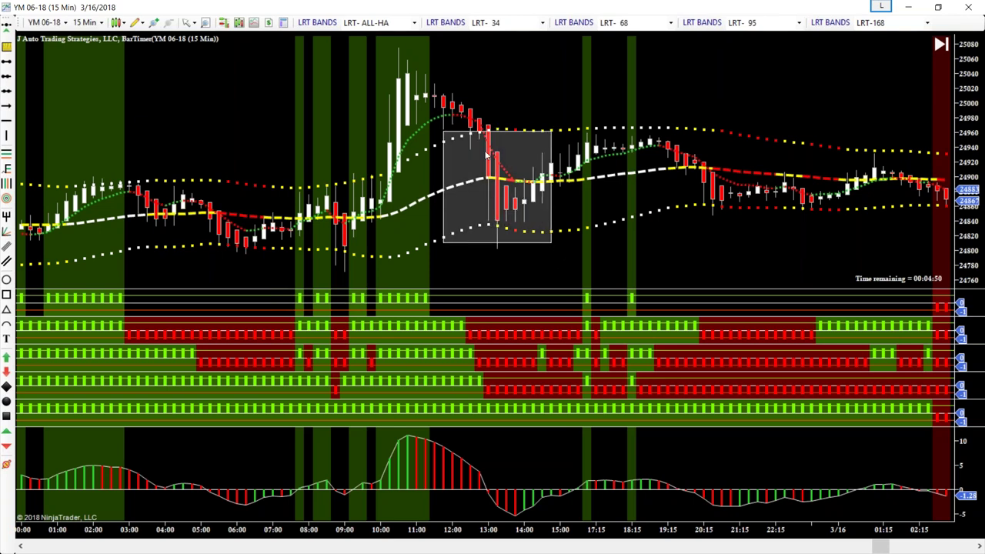
click(536, 241)
right_click(538, 243)
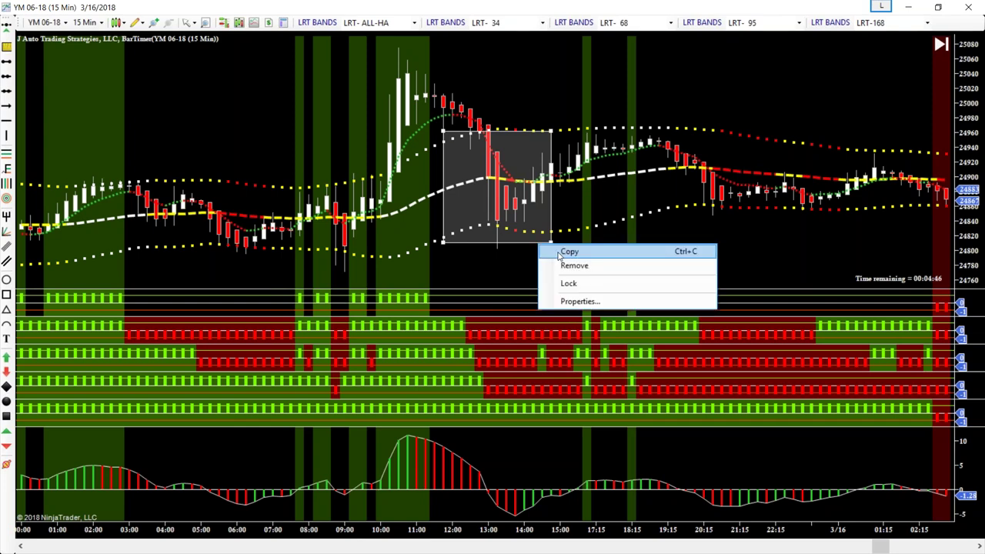
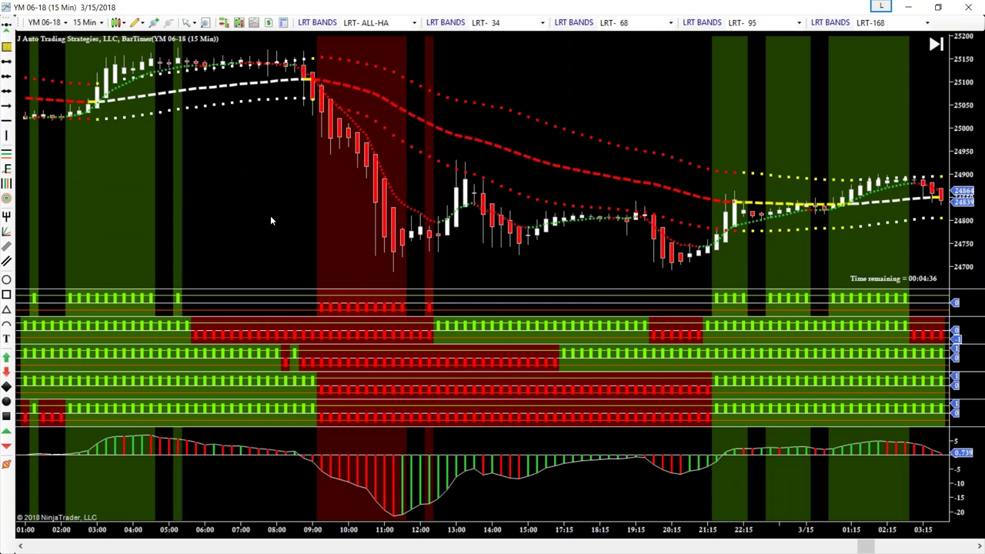
- Review the 15-minute LRT- ALL-HA signals on the 3/14 bars, including the sell-off after 09:15
drag(270, 216, 875, 270)
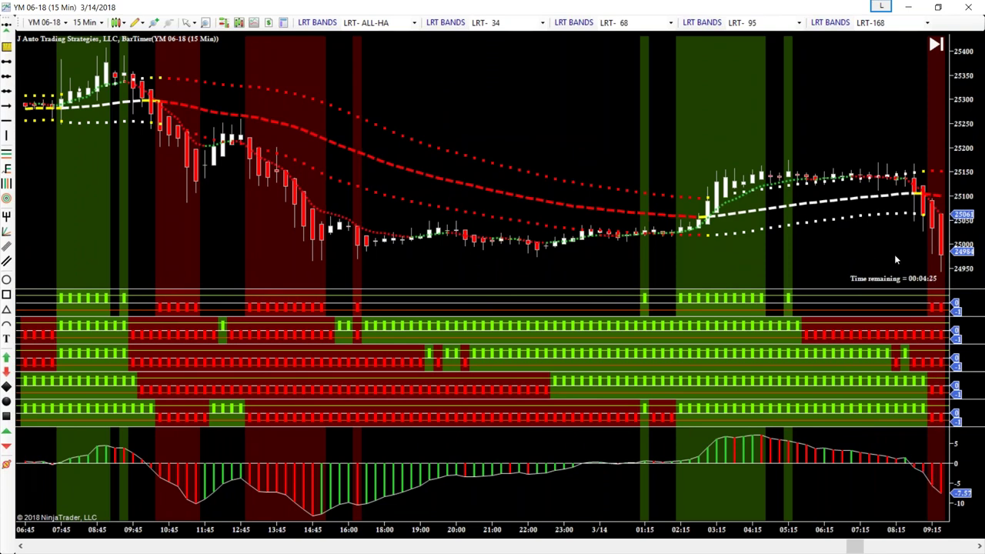
scroll(896, 253, down, 3)
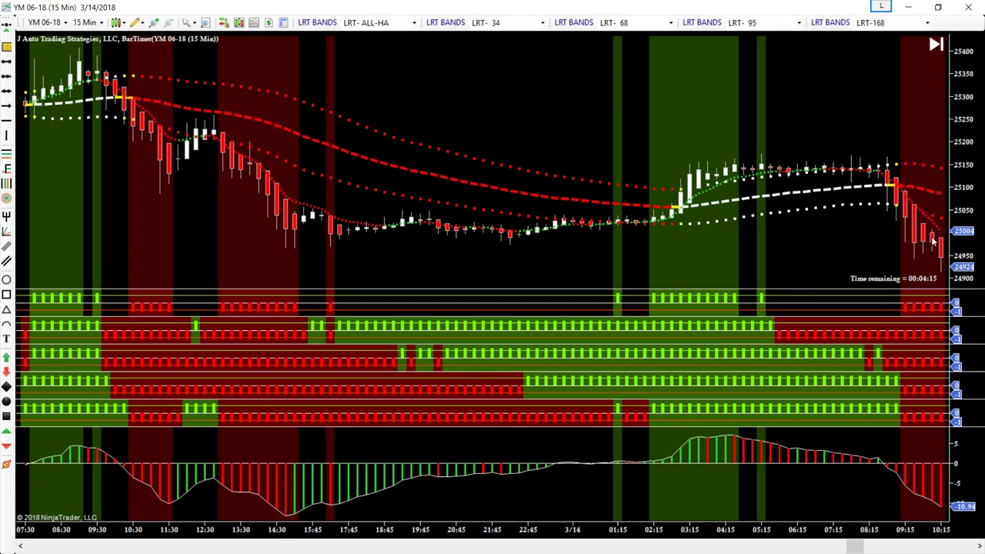
scroll(808, 247, down, 5)
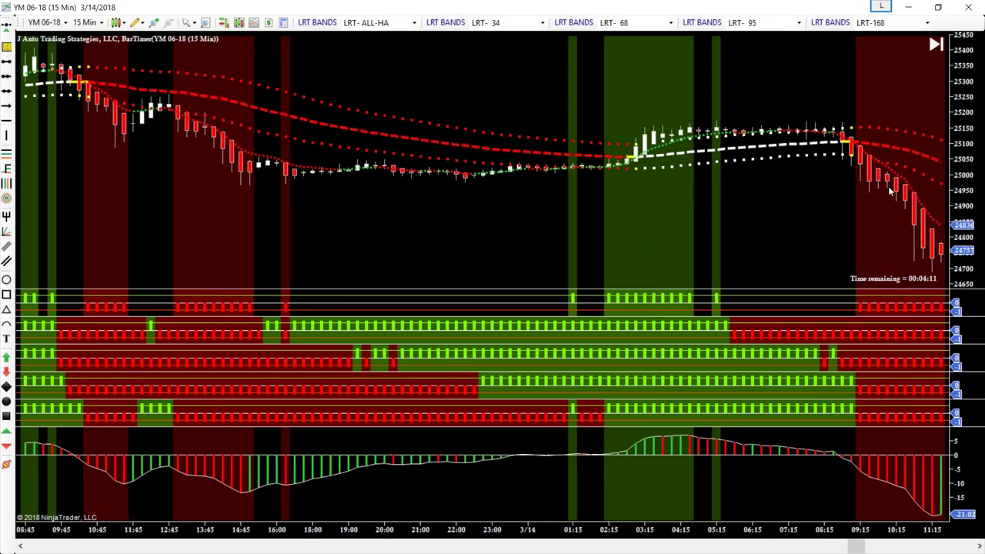
- Draw a horizontal arrow line across the falling 3/14 bars after 09:15 and view its properties without changing them
click(7, 109)
click(867, 191)
click(914, 188)
double_click(906, 189)
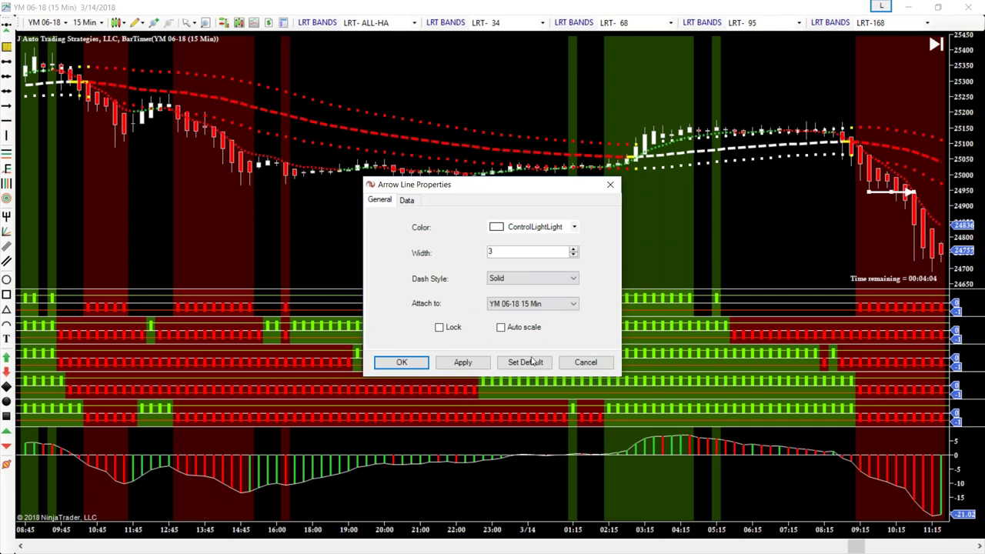
click(585, 362)
- Move the arrow line up to the 3/14 rally before the sell-off and remove it from the chart
drag(885, 178, 691, 97)
right_click(687, 98)
click(731, 114)
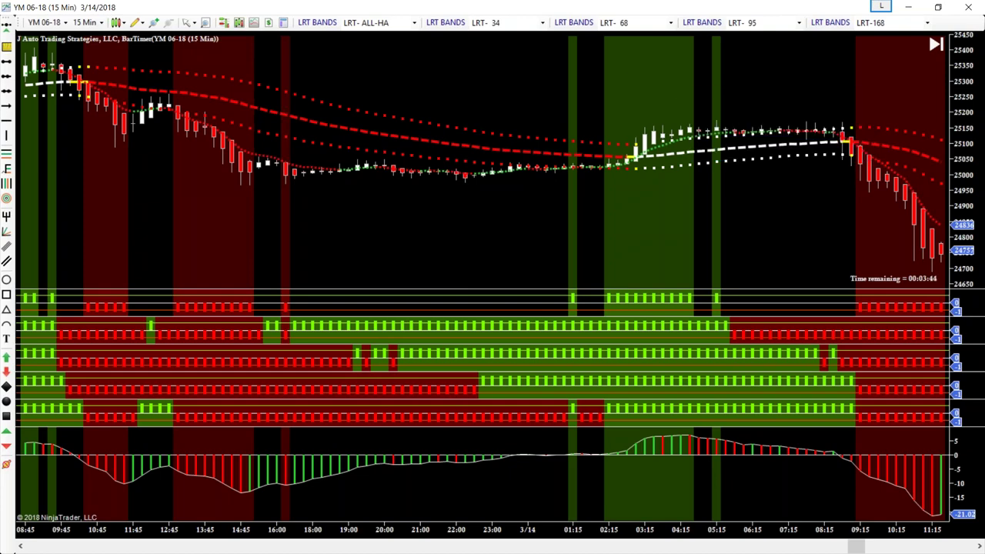
- Bring up the 7 UniRenko T7R14O98 chart at full size and set its JATSHiLo1 logic to Reversals Top on the 3/23 bars
drag(0, 129, 427, 132)
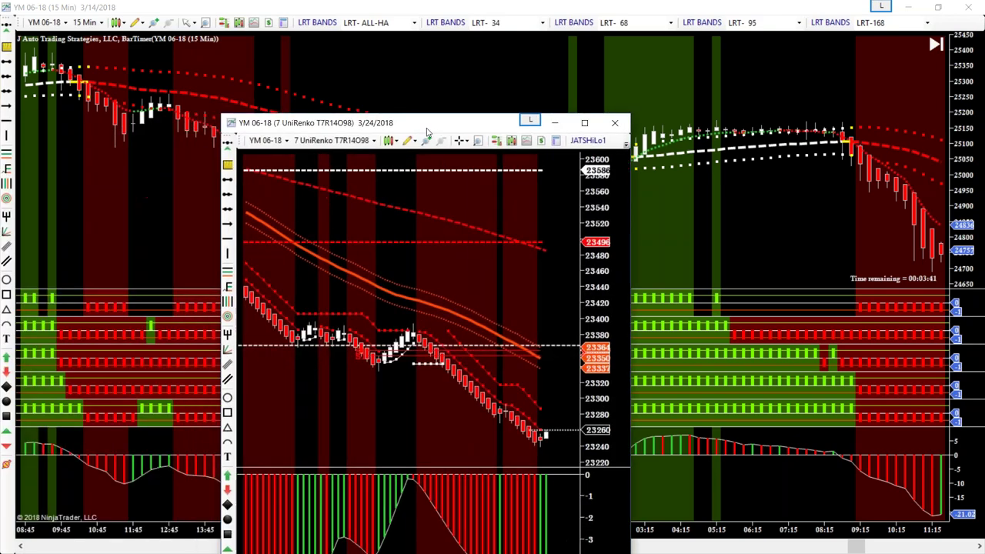
double_click(446, 127)
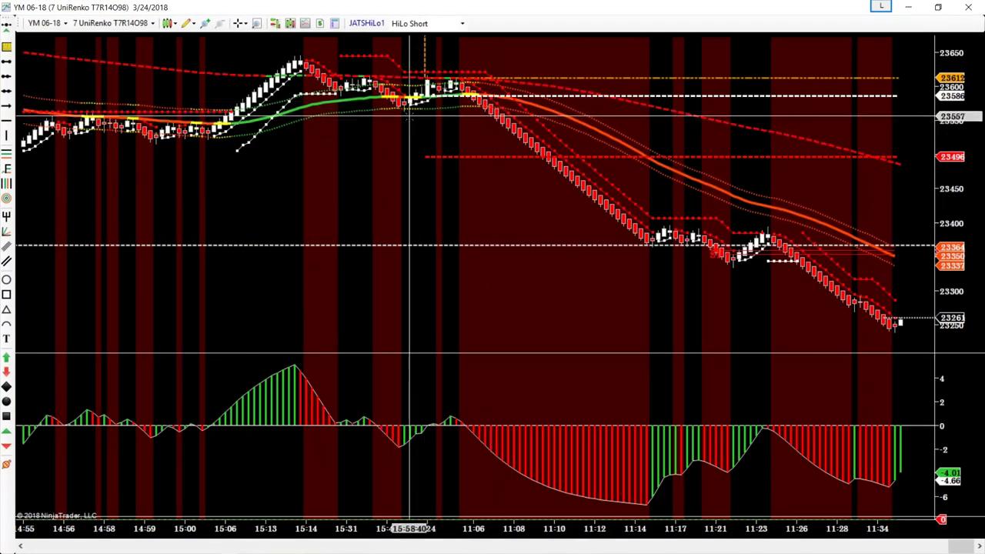
click(462, 23)
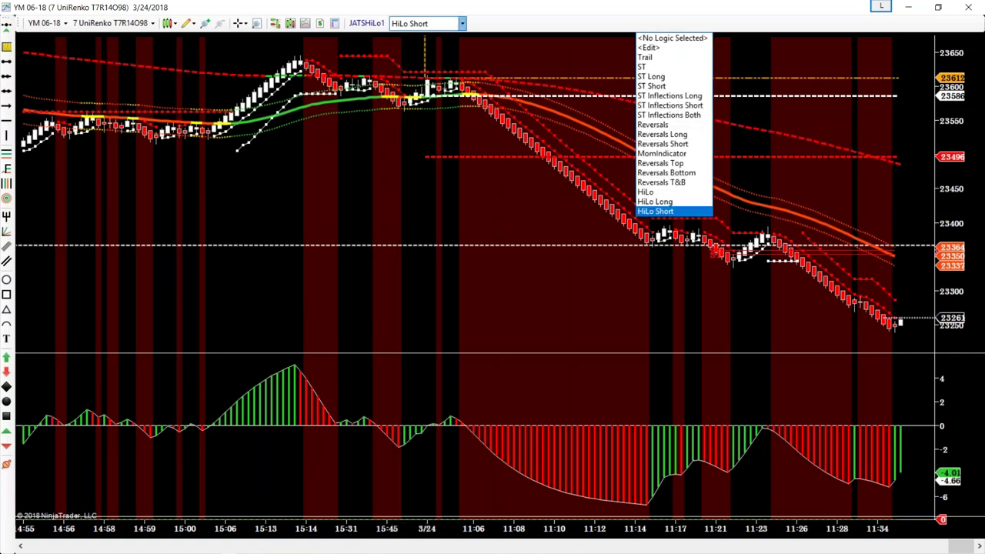
click(660, 163)
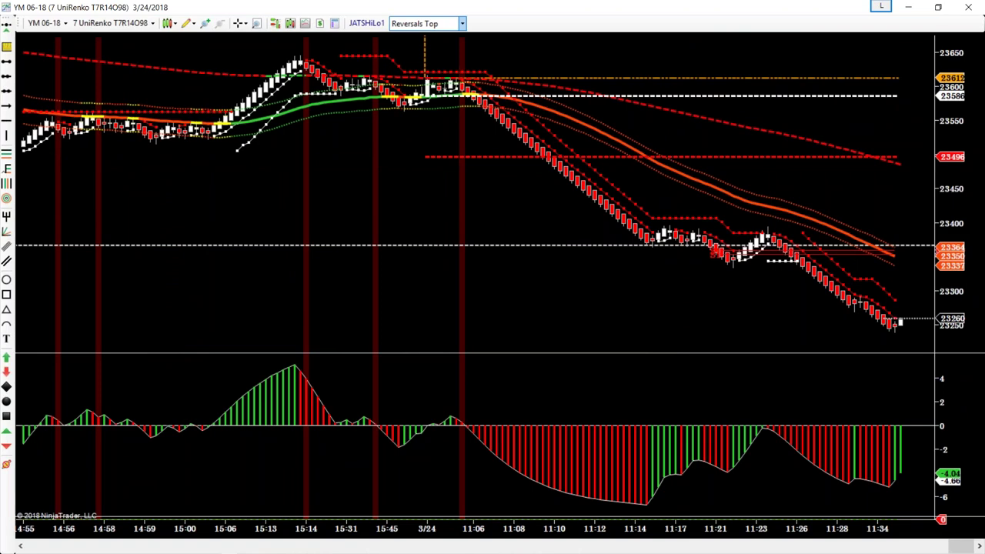
drag(961, 546, 937, 547)
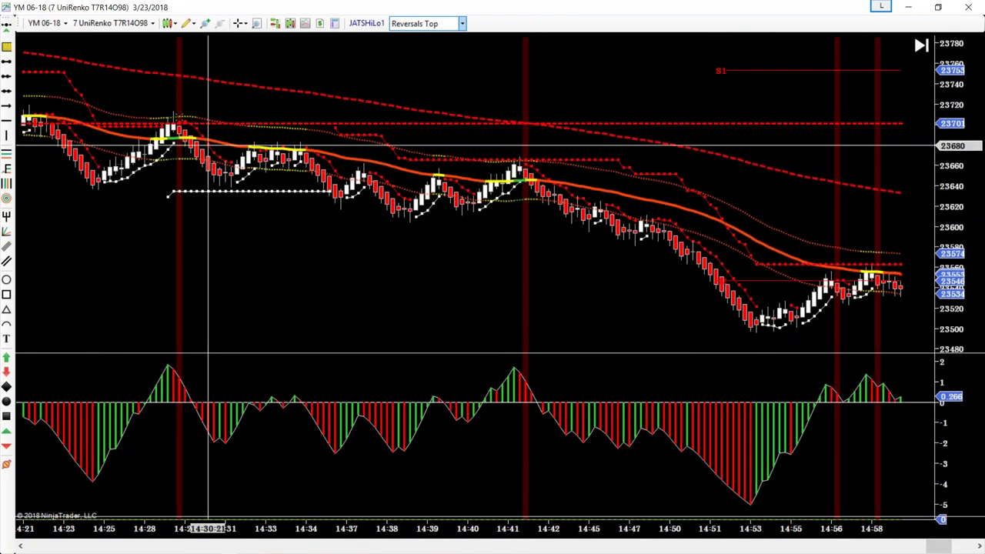
- Change the JATSHiLo1 logic on the 7 UniRenko chart to ST Inflections Short
click(521, 175)
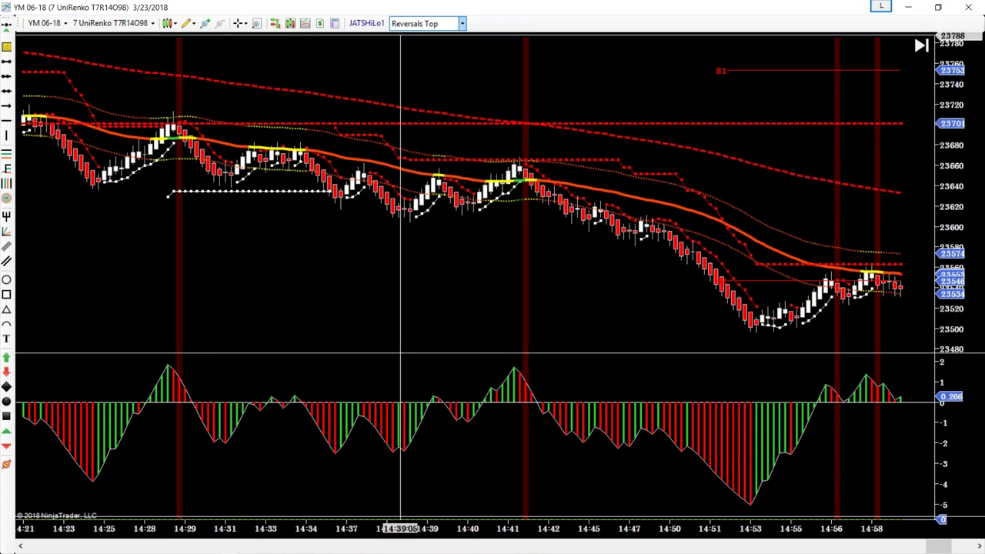
click(462, 23)
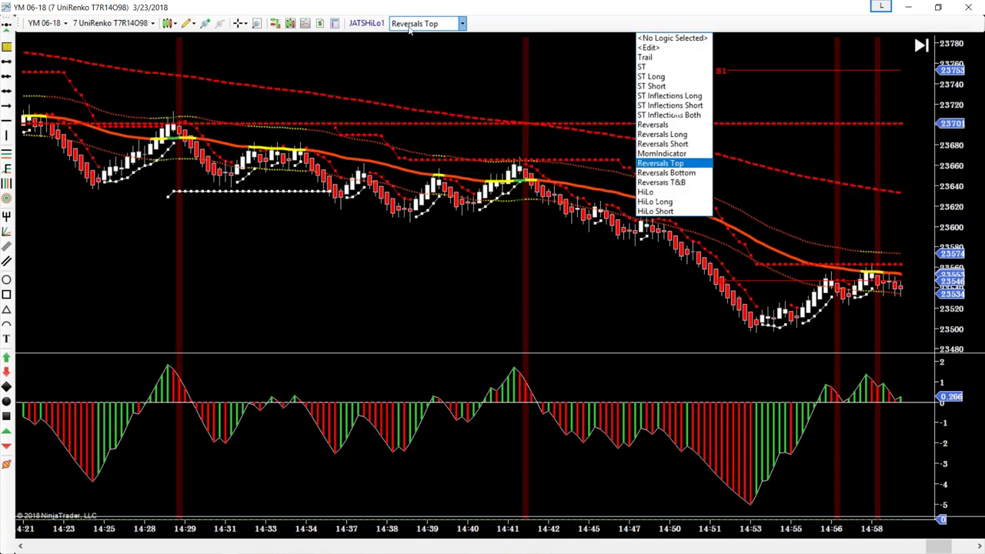
click(677, 105)
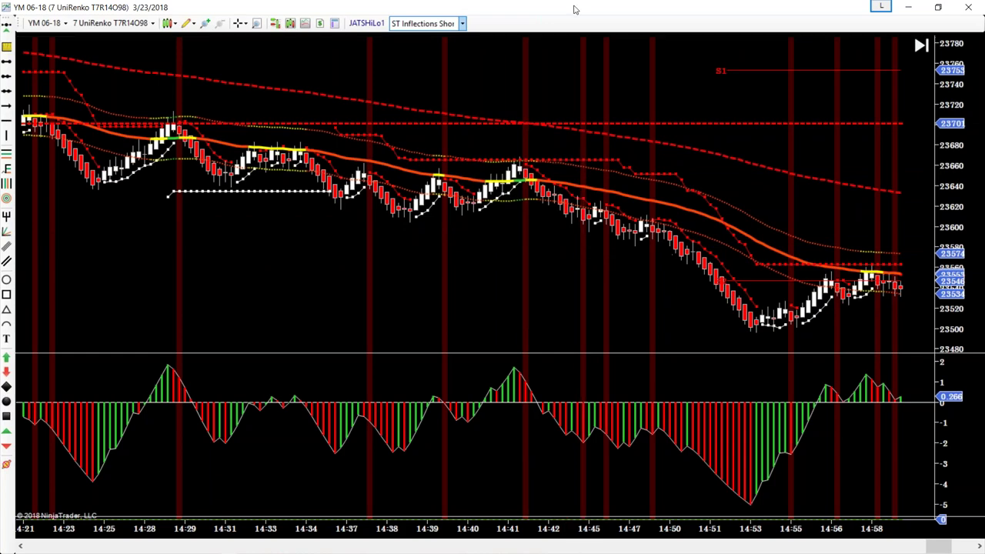
- Restore the 7 UniRenko chart to a floating window over the 15-minute chart and minimize it
drag(574, 9, 382, 160)
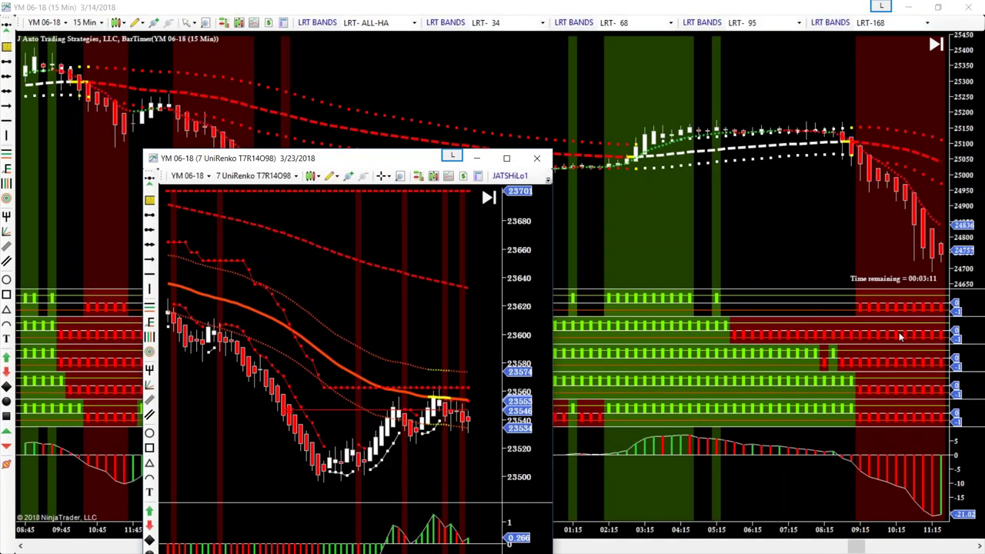
drag(392, 165, 512, 146)
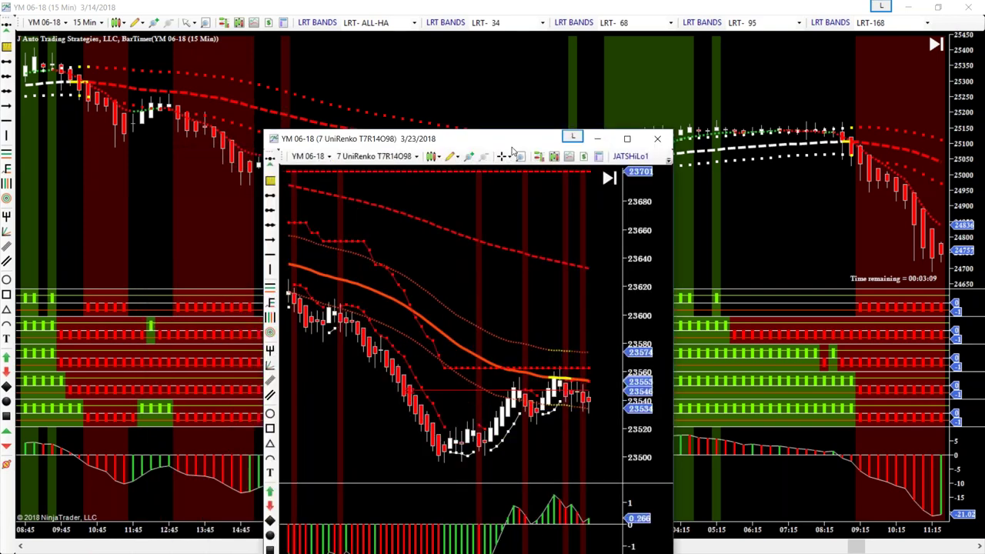
click(597, 139)
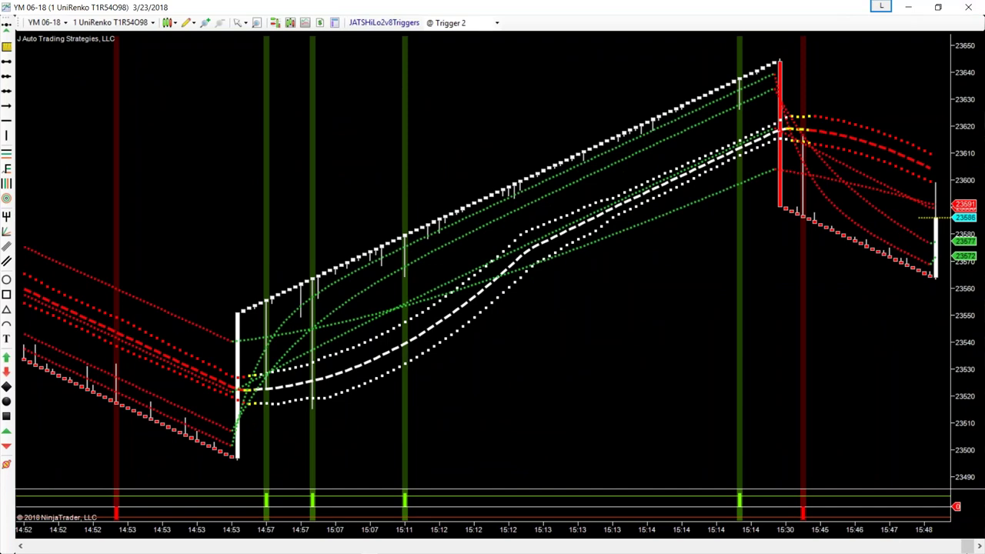
- Set the JATSHiLo2v8Triggers logic to Trigger 3 on the 1 UniRenko T1R54O98 chart for the 3/23 bars from 14:29 to 14:52
drag(971, 547, 954, 548)
click(716, 317)
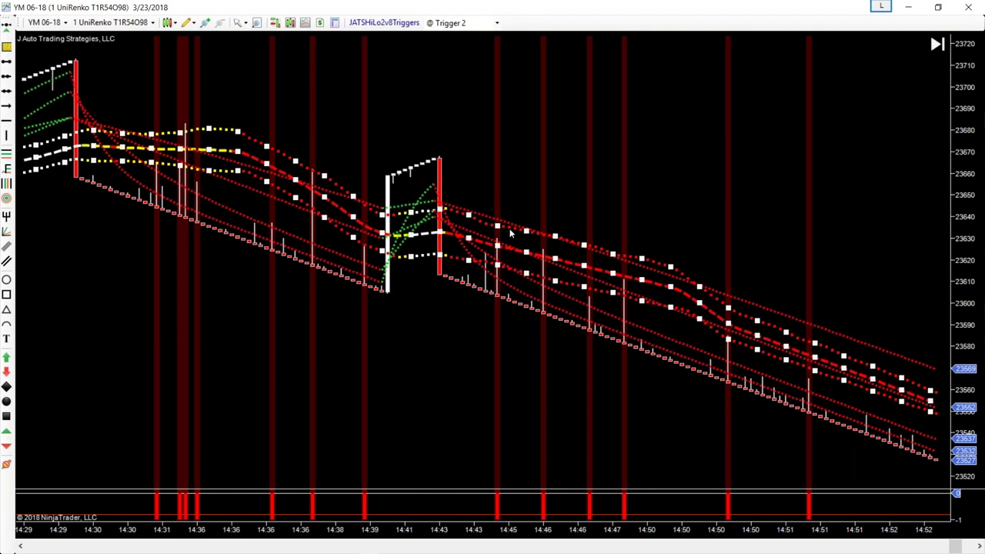
click(433, 26)
click(496, 22)
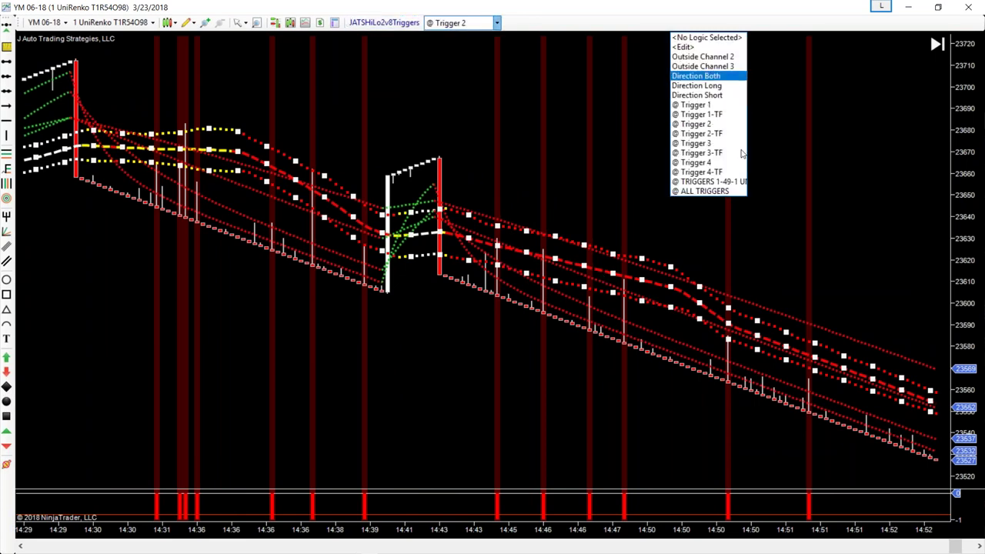
click(714, 144)
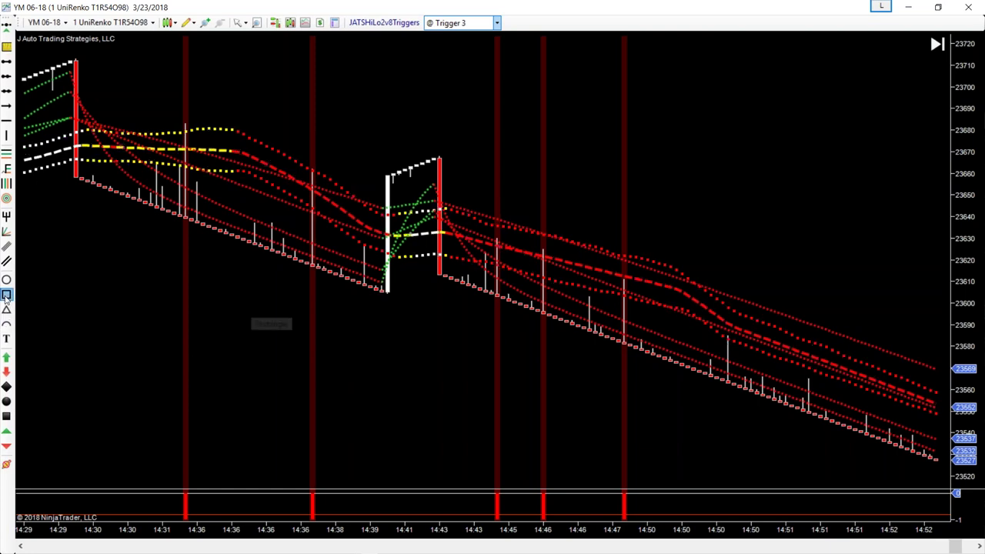
- Mark the short trigger near 14:45 with a small rectangle, move it beside the 14:50 bars and remove it
drag(485, 199, 509, 251)
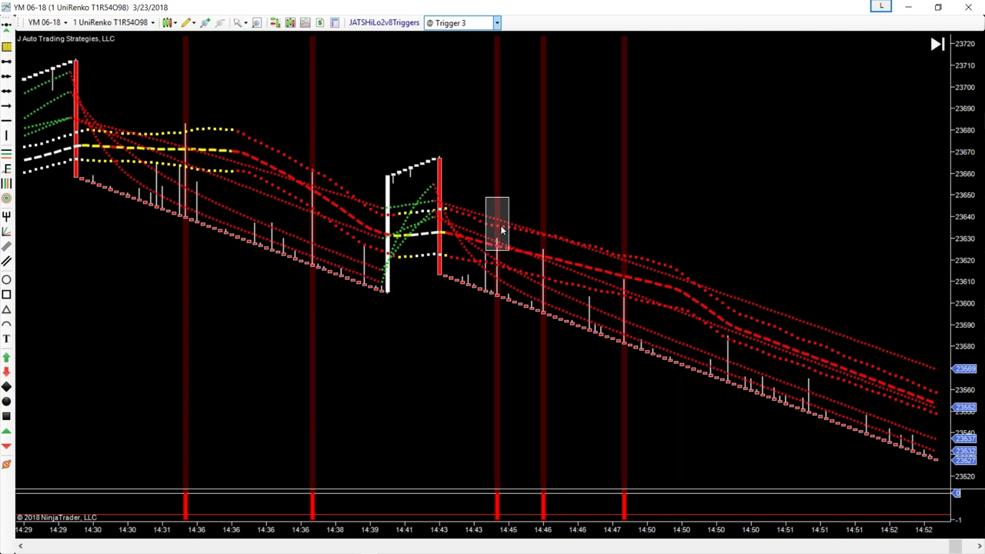
mouse_move(511, 240)
mouse_down()
mouse_move(534, 285)
mouse_move(663, 353)
mouse_move(920, 410)
mouse_move(926, 448)
mouse_move(526, 300)
mouse_move(504, 225)
mouse_move(510, 217)
mouse_move(660, 280)
mouse_move(625, 268)
mouse_move(687, 356)
mouse_move(679, 220)
mouse_up()
right_click(681, 220)
click(698, 241)
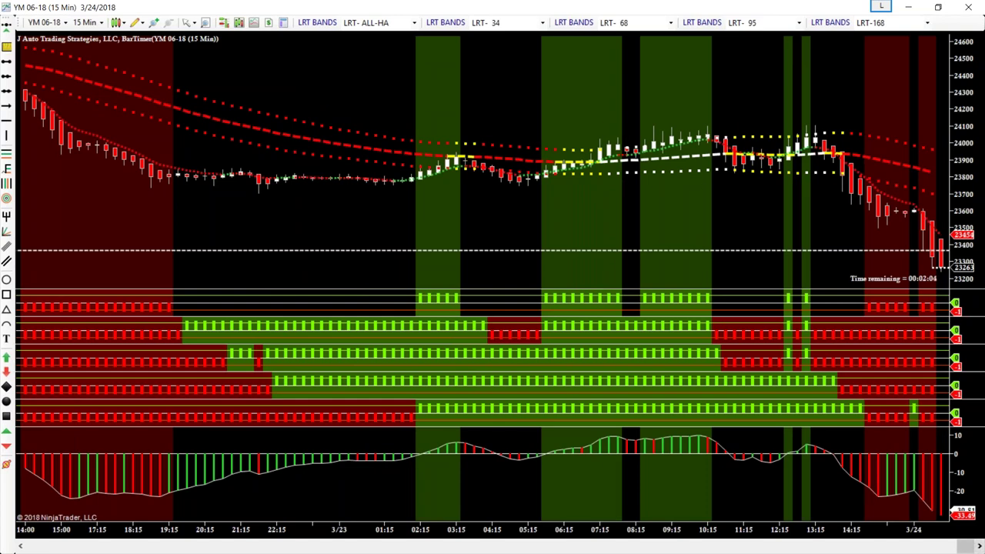
- Compare the latest bars of the 15-minute chart with the signals on the 1 UniRenko and 7 UniRenko charts
mouse_move(967, 547)
mouse_down()
mouse_move(950, 547)
mouse_move(966, 546)
mouse_up()
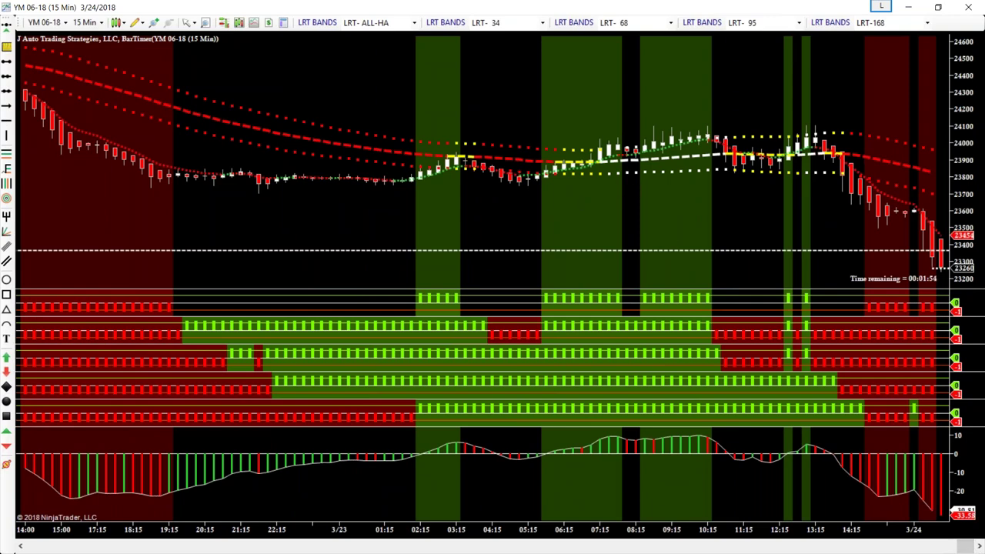
key(alt+Tab)
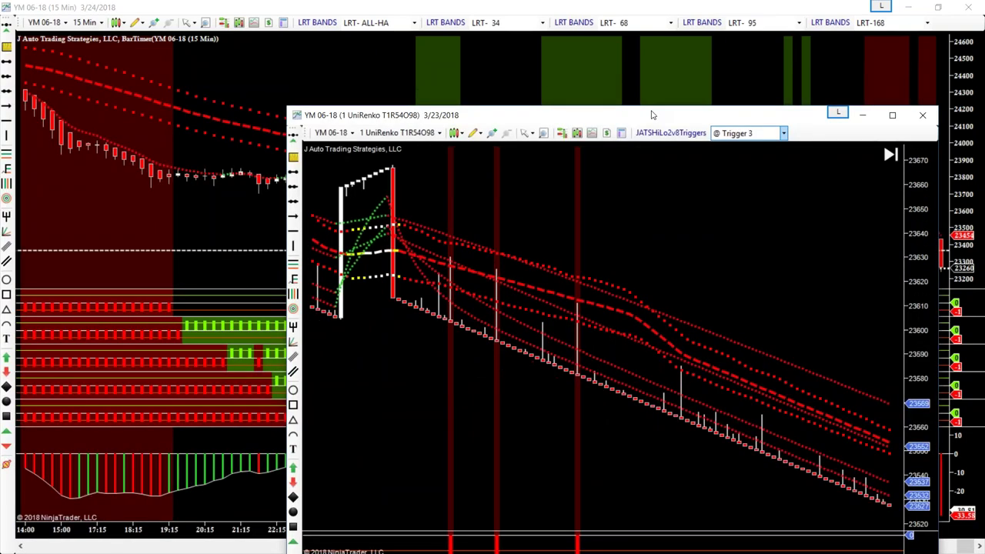
double_click(650, 114)
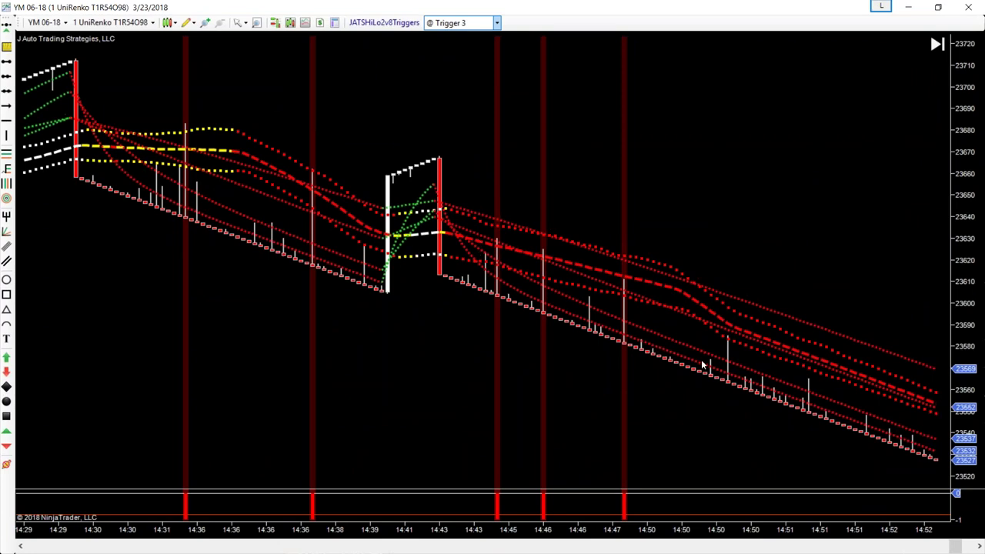
key(alt+Tab)
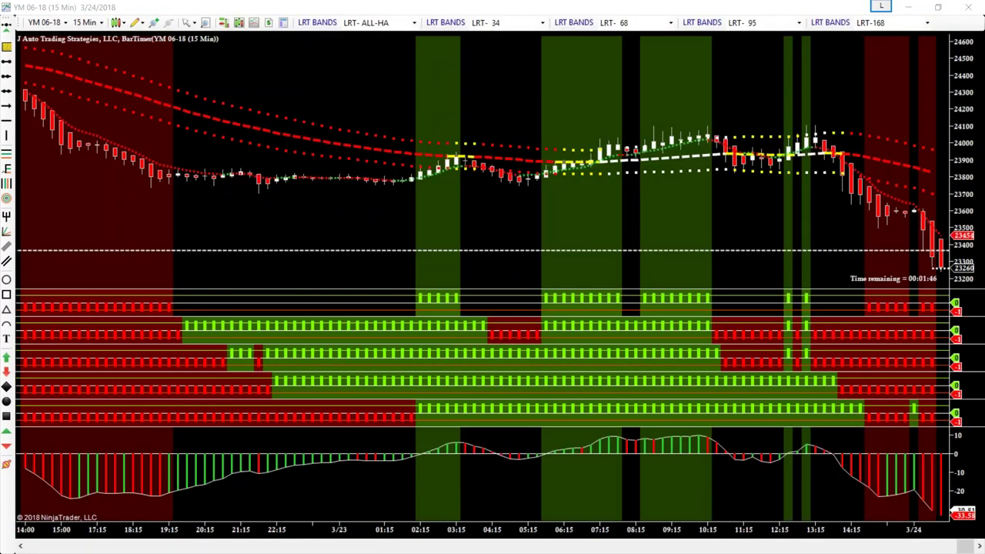
key(alt+Tab)
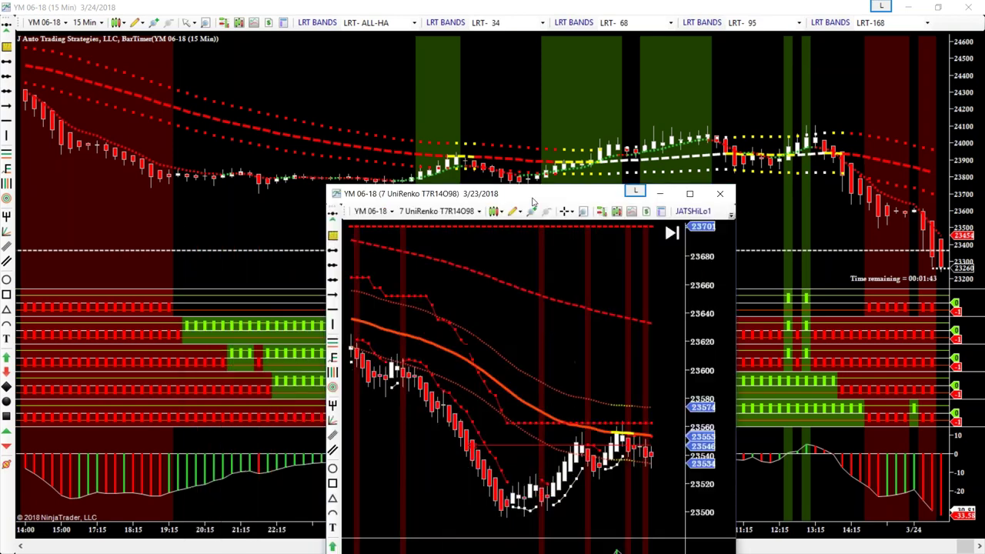
double_click(539, 192)
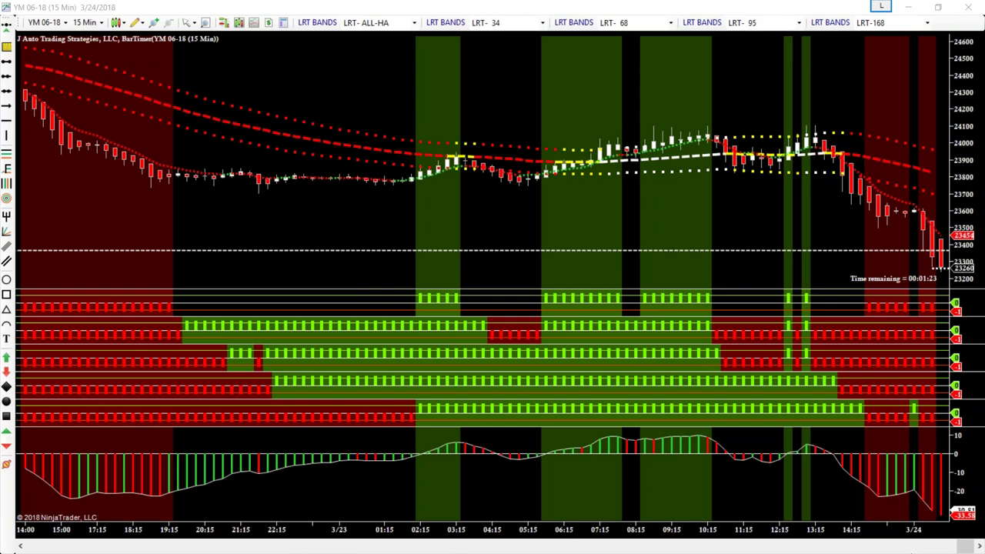
- Review the LRT- ALL-HA signals on the 15-minute chart from 3/22 back to 3/19, checking against the 7 UniRenko chart
scroll(964, 546, left, 5)
scroll(964, 546, left, 6)
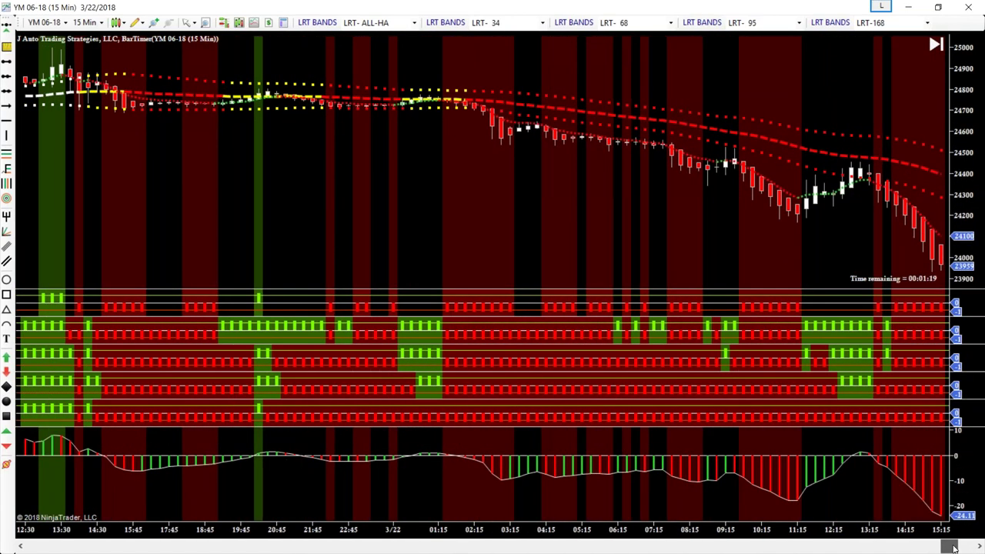
scroll(954, 547, right, 5)
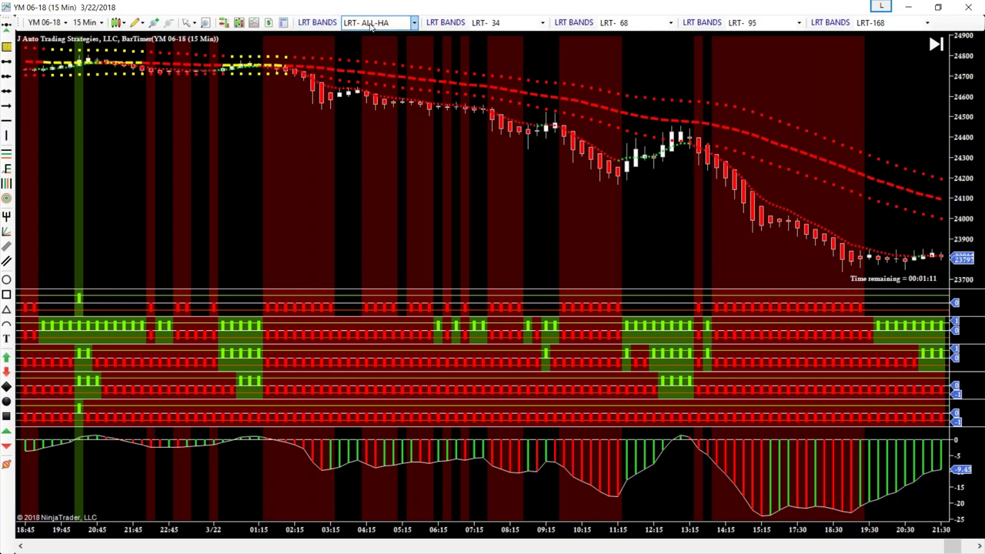
drag(953, 546, 915, 544)
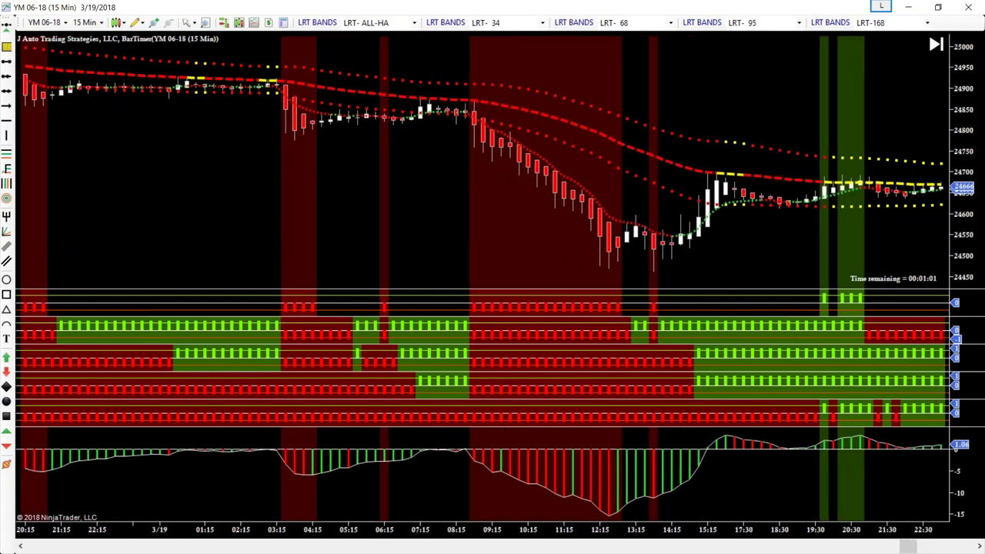
key(alt+Tab)
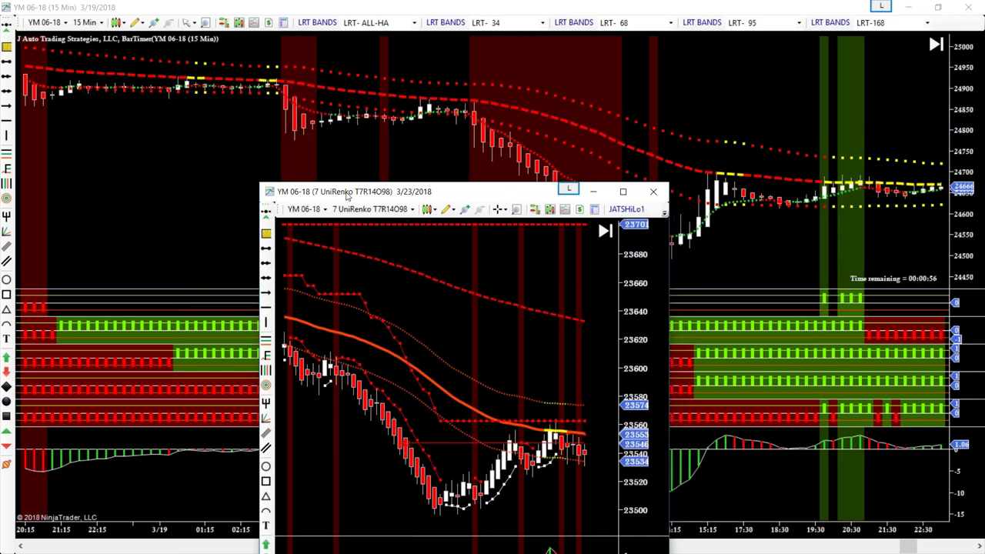
key(alt+Tab)
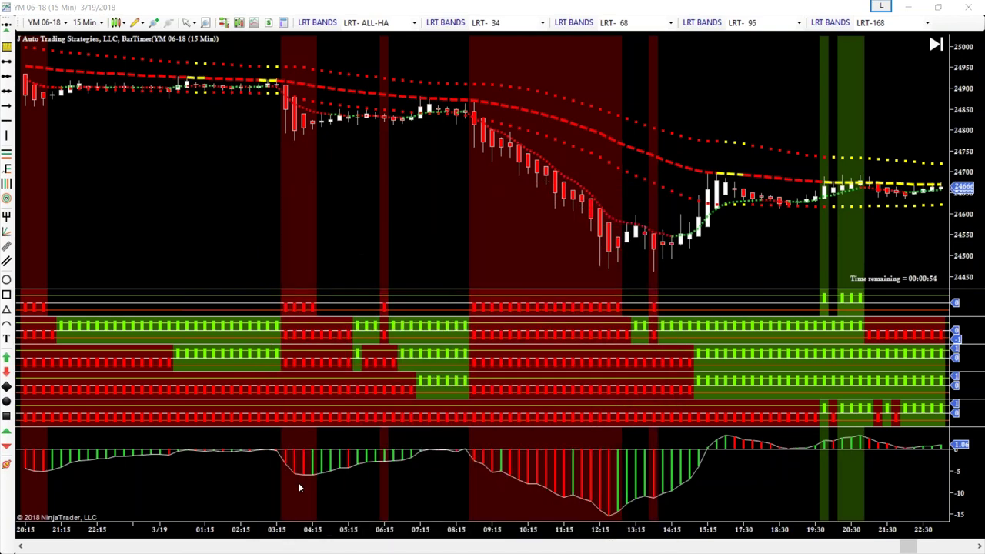
- Switch the first LRT BANDS logic on the 15-minute chart to LRT-168 and show the 3/15 bars
drag(916, 548, 904, 549)
click(414, 22)
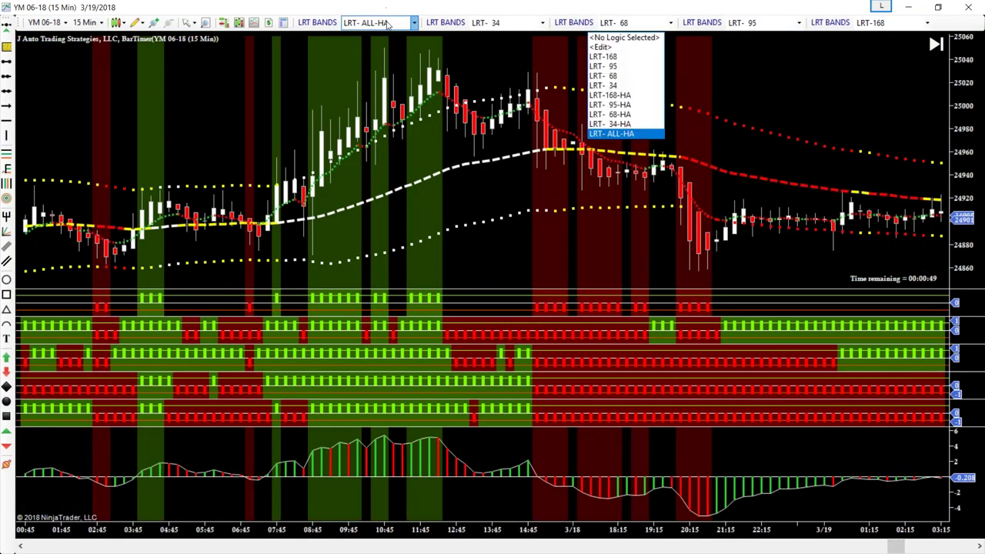
click(616, 58)
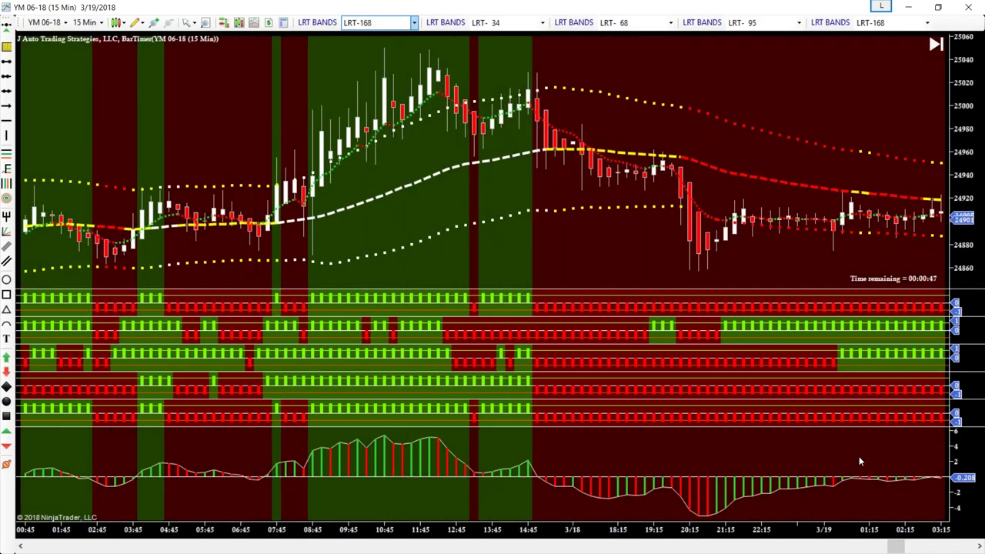
drag(900, 548, 884, 548)
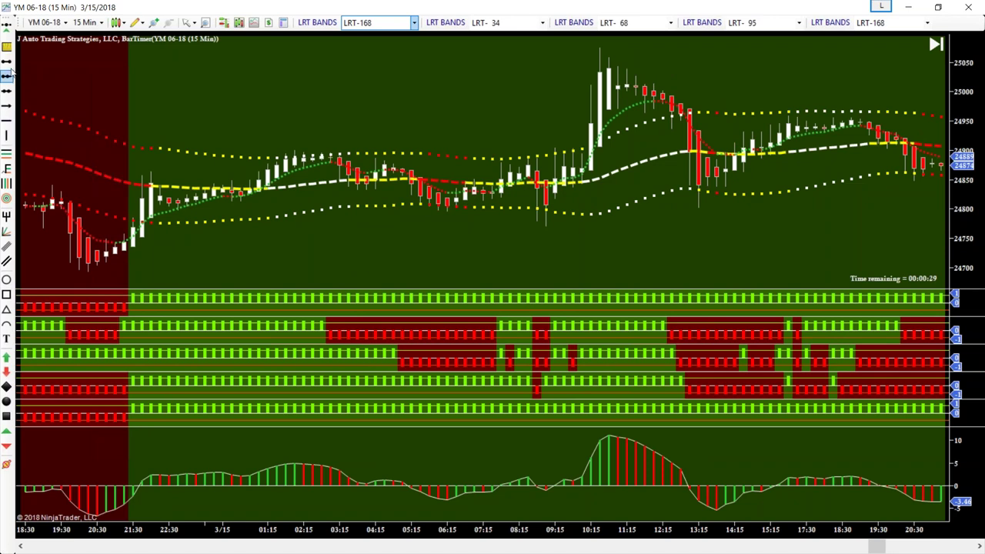
- Draw two parallel rising lines along the 3/15 rally from about 09:15 to 12:00
click(544, 208)
click(652, 94)
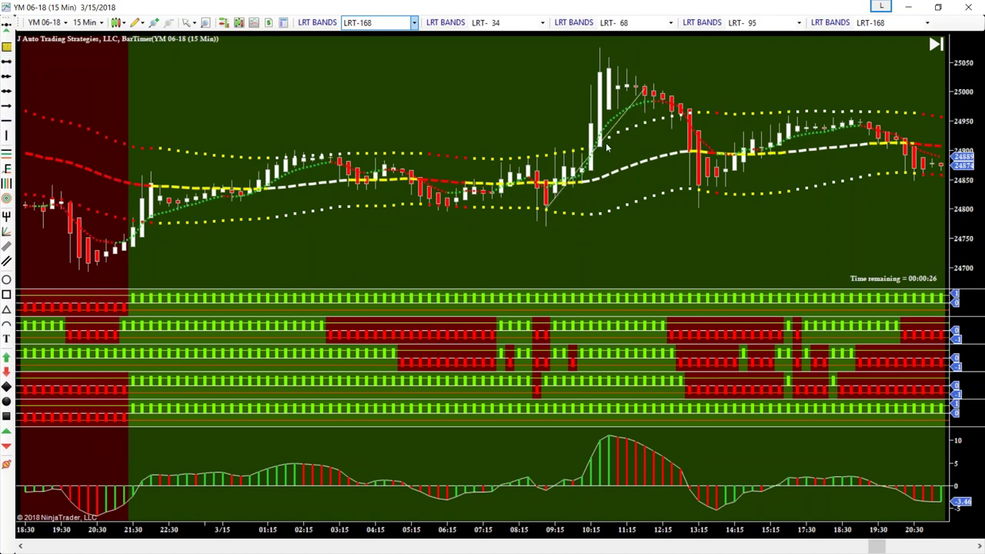
click(568, 183)
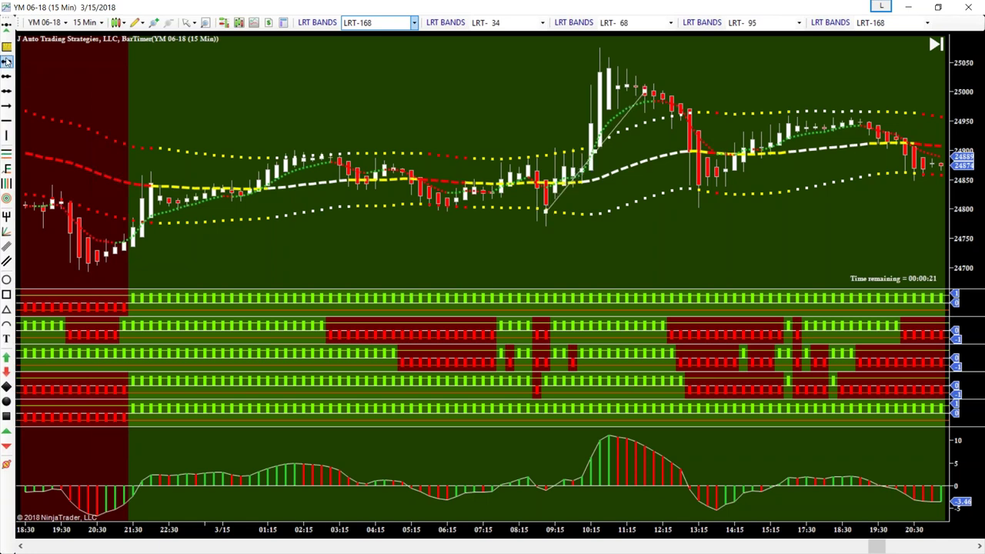
click(554, 218)
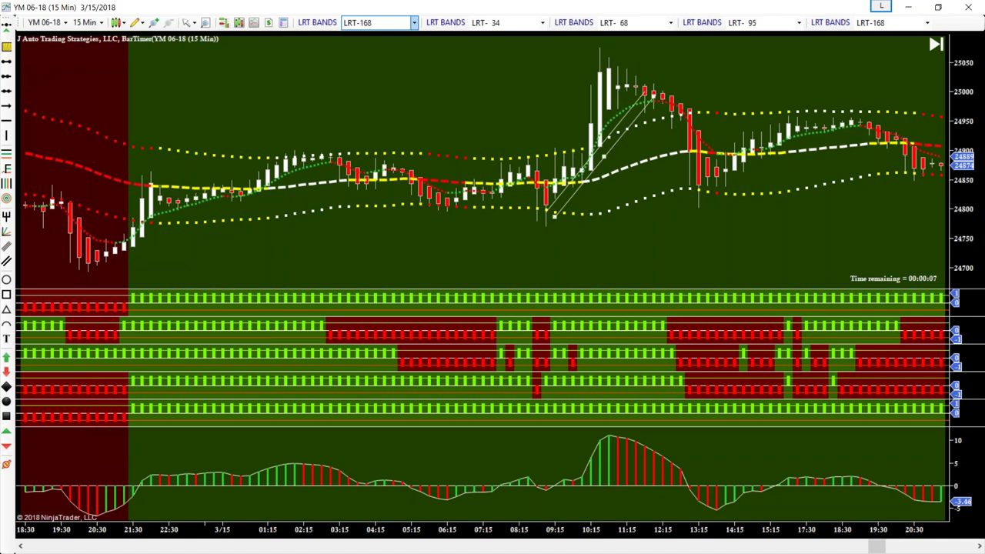
- Remove both rising lines from the 3/15 rally
right_click(609, 150)
click(591, 161)
right_click(588, 159)
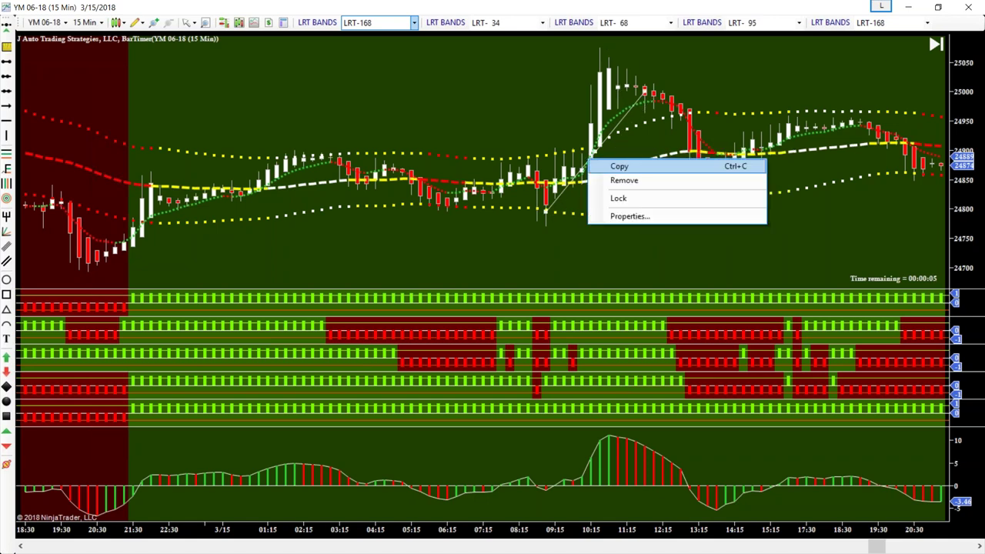
click(623, 180)
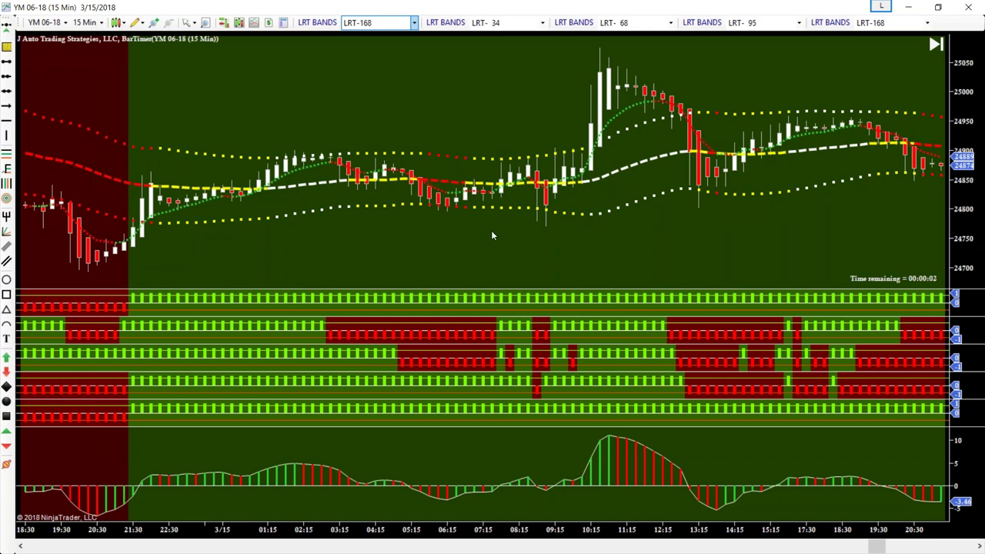
- Mark the 3/14 rebound high near 13:15 with a small rectangle and a red down arrow above it
drag(492, 235, 983, 260)
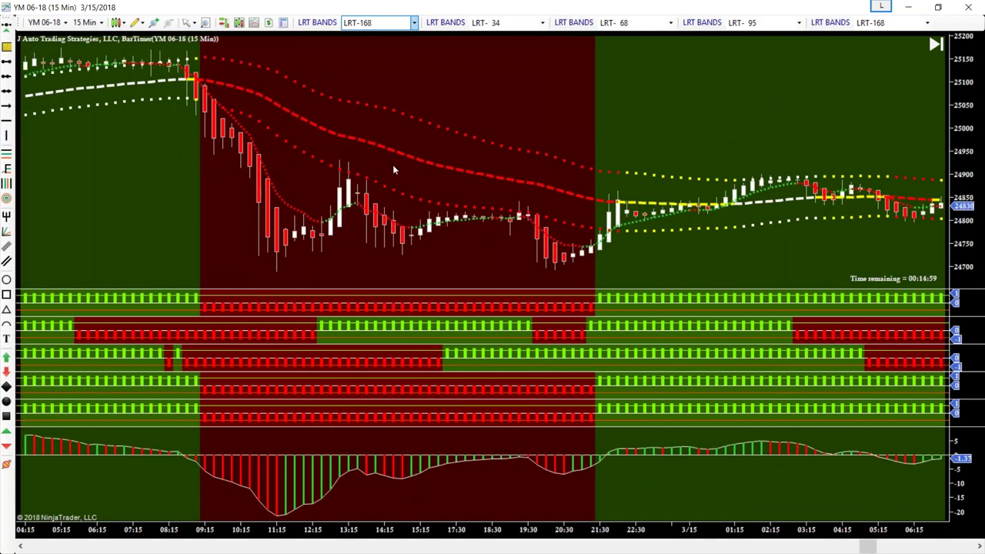
click(329, 163)
click(366, 165)
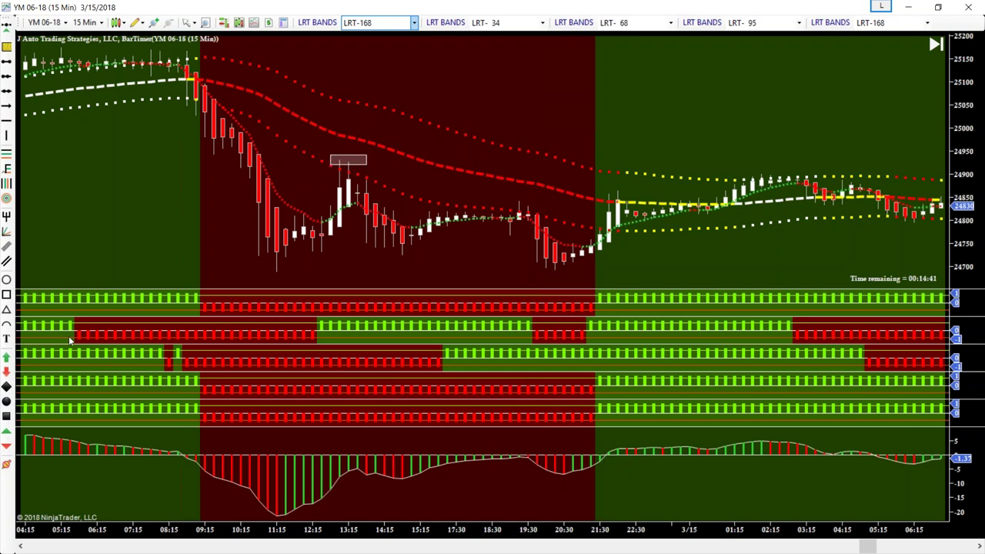
click(7, 372)
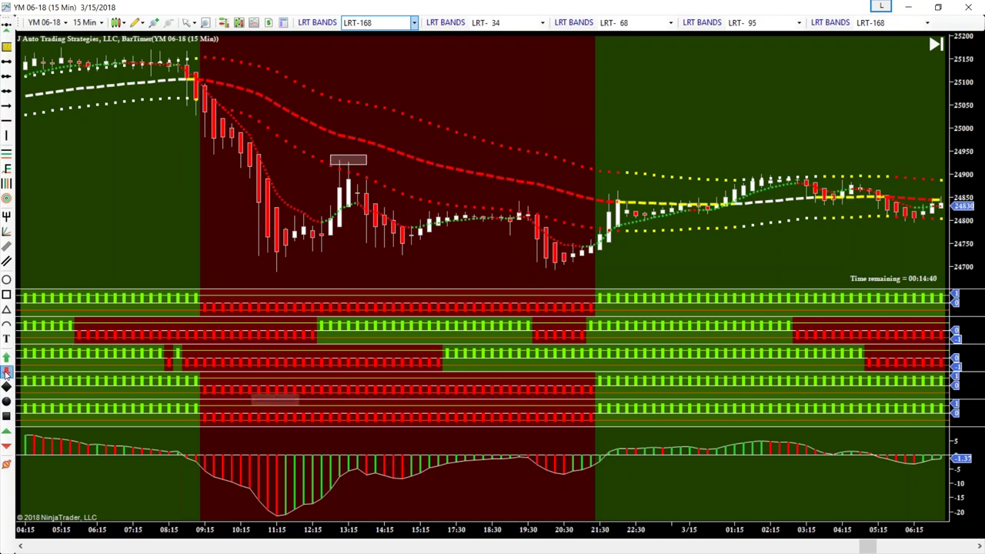
click(351, 160)
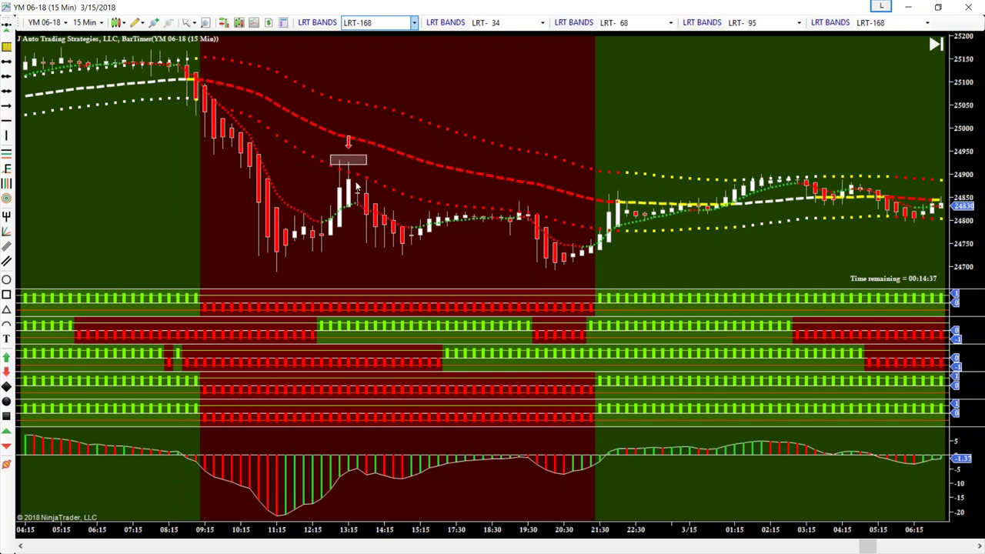
mouse_move(348, 142)
mouse_down()
mouse_move(352, 213)
mouse_move(349, 148)
mouse_up()
mouse_move(349, 145)
mouse_down()
mouse_move(347, 123)
mouse_move(426, 241)
mouse_move(403, 201)
mouse_move(351, 173)
mouse_move(405, 255)
mouse_move(356, 194)
mouse_up()
- Remove the red down arrow and the rectangle from the 3/14 rebound high
right_click(431, 155)
click(461, 177)
right_click(348, 160)
click(361, 125)
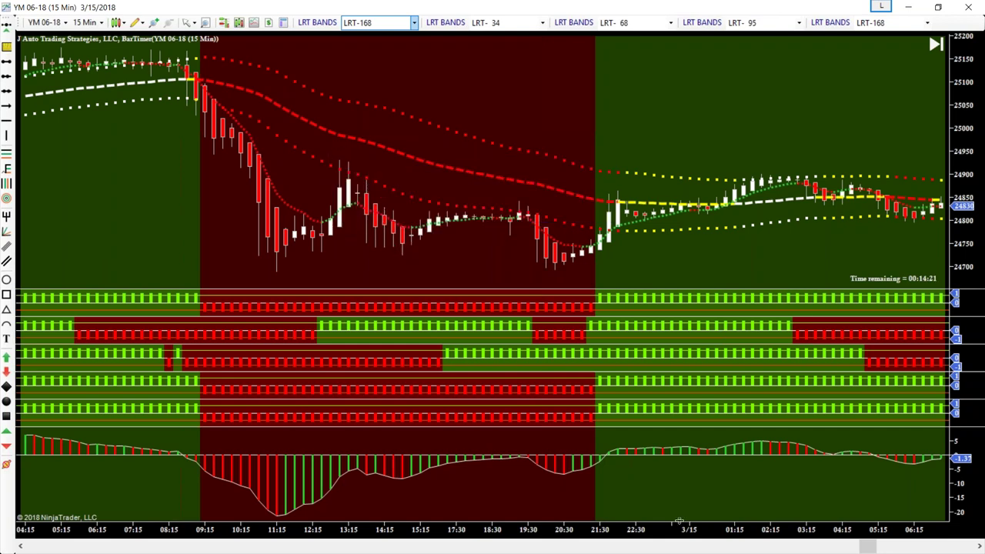
- Show the bars from 3/13 into 3/14 and switch the first LRT BANDS logic to LRT-168-HA
drag(869, 547, 855, 547)
click(635, 23)
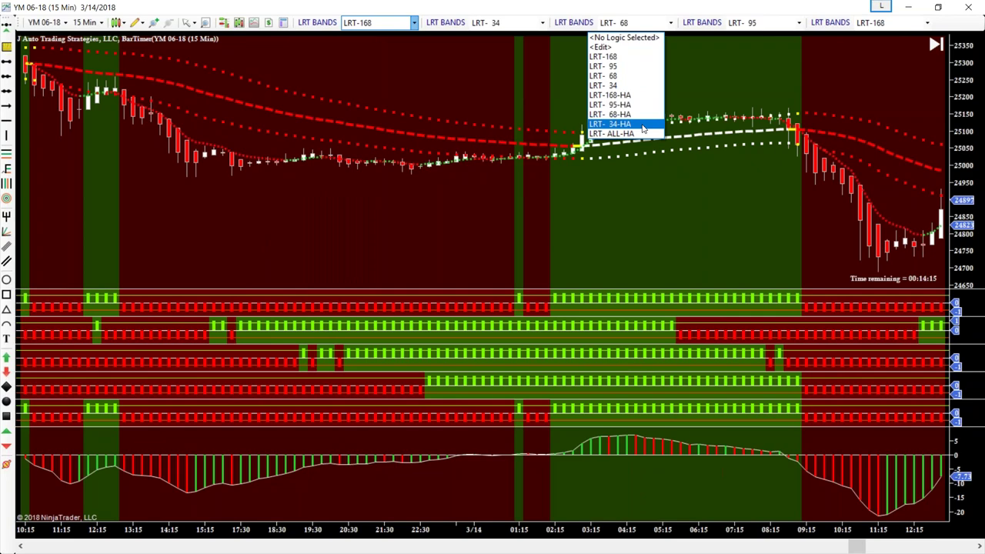
click(636, 97)
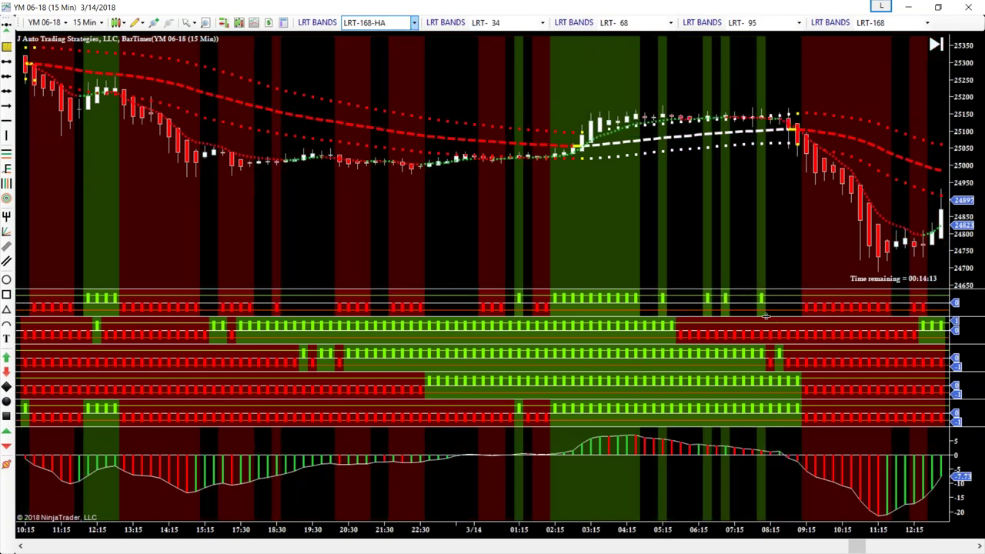
- Bring the 15-minute chart to its latest bars, maximize the 1 UniRenko chart, and set its JATSHiLo2v8Triggers logic to @ ALL TRIGGERS
drag(858, 546, 966, 546)
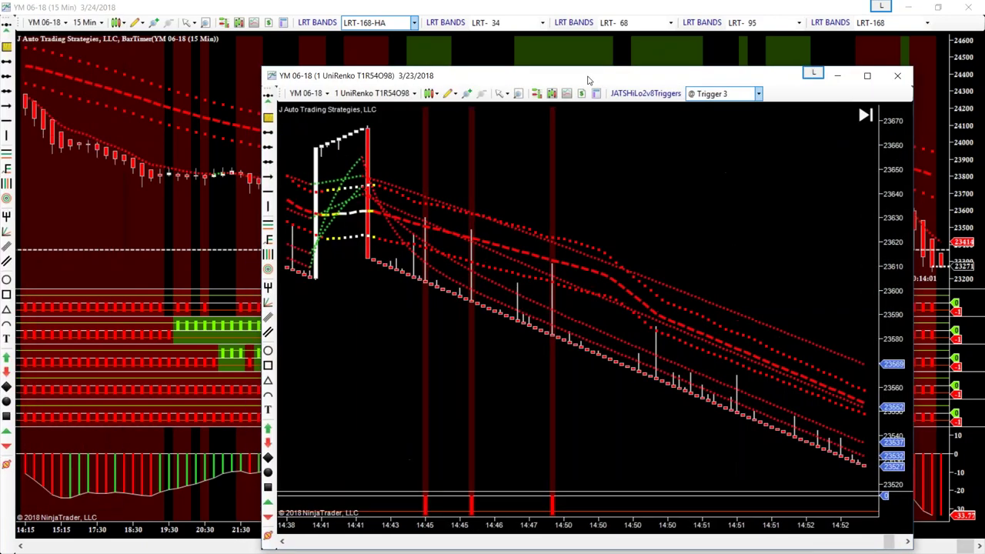
double_click(587, 75)
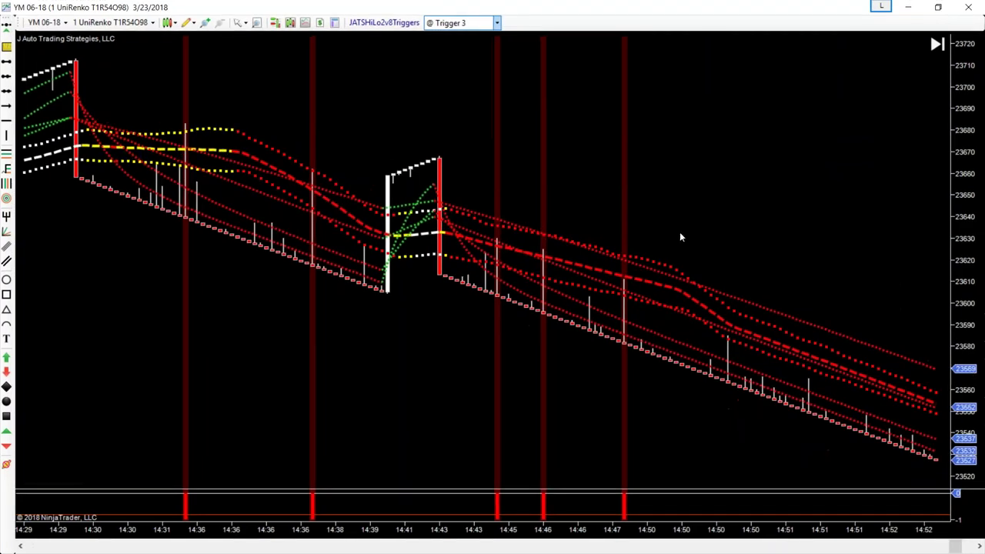
drag(638, 200, 740, 221)
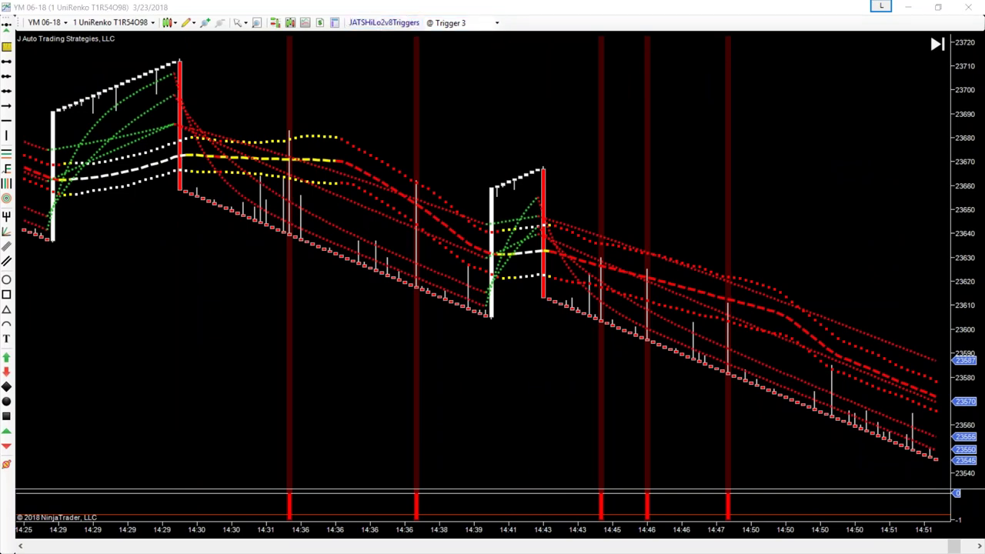
click(497, 23)
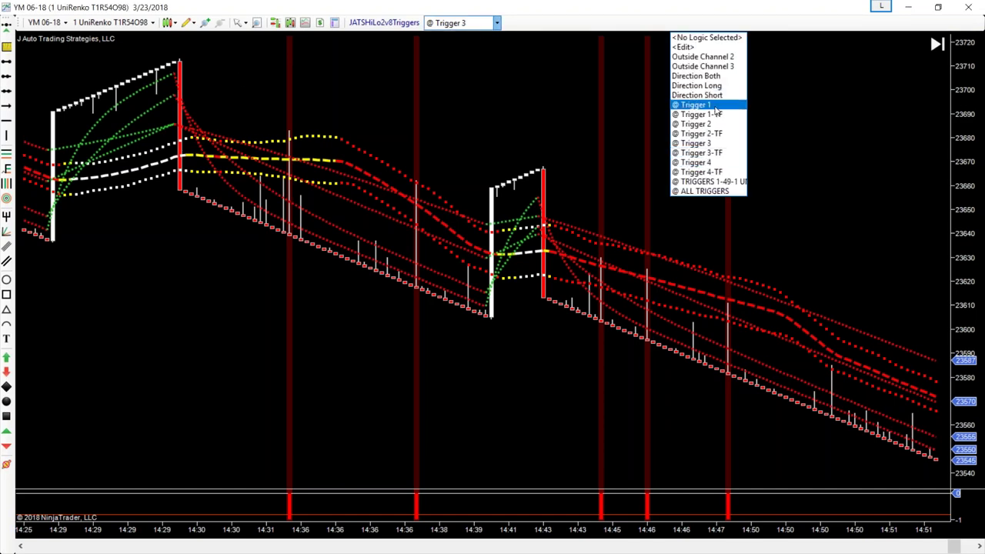
click(714, 192)
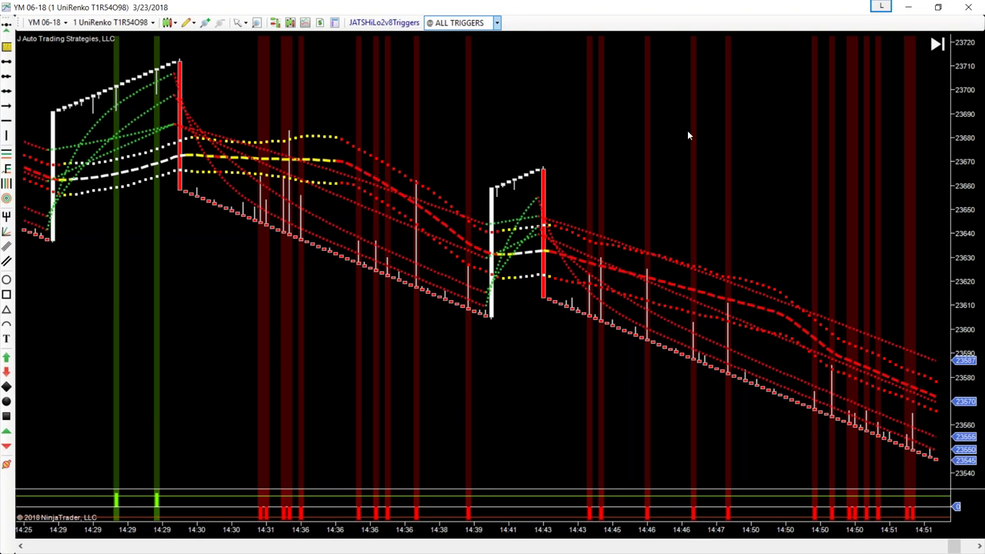